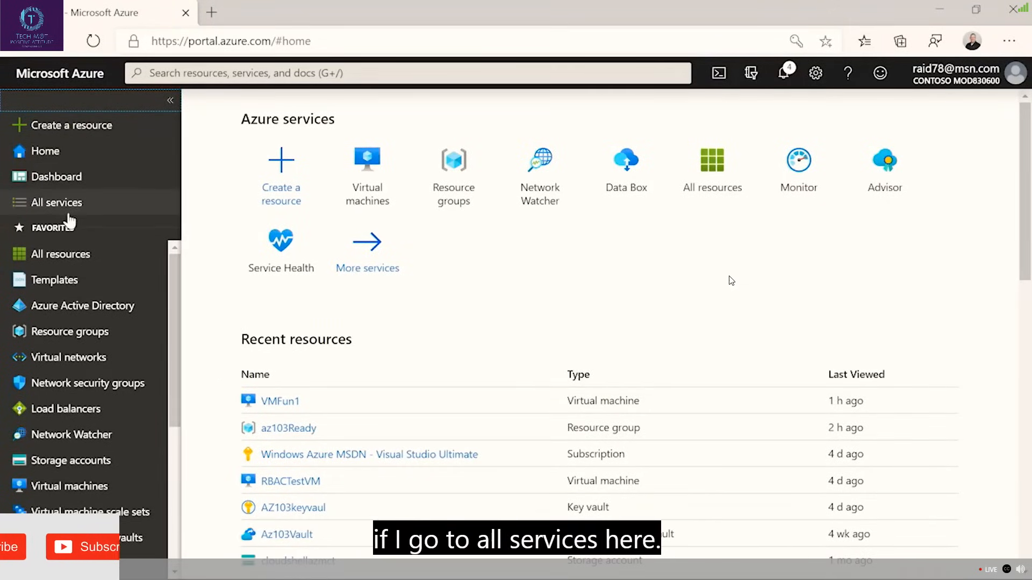
key("Escape")
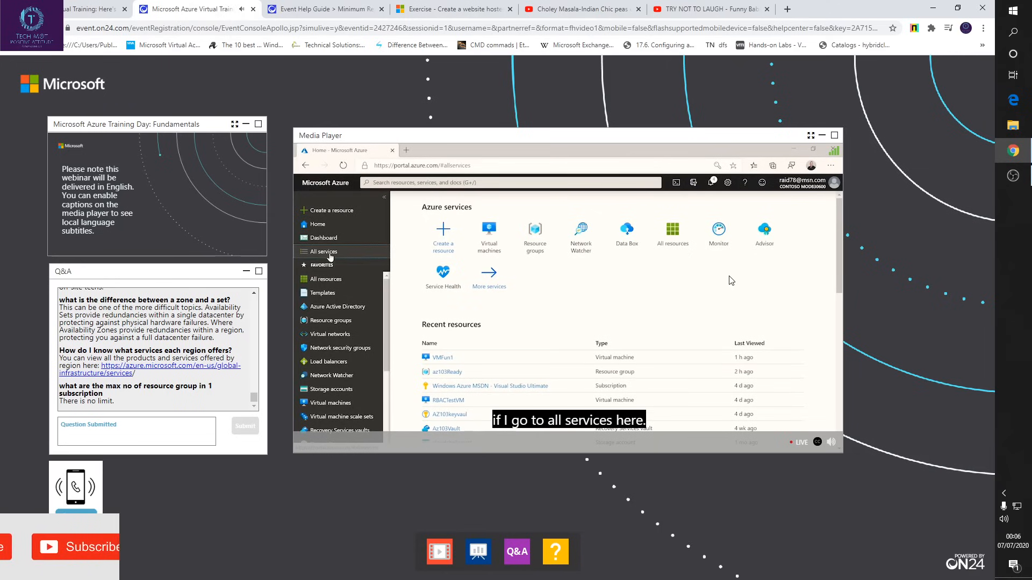
left_click(1016, 178)
left_click(1016, 179)
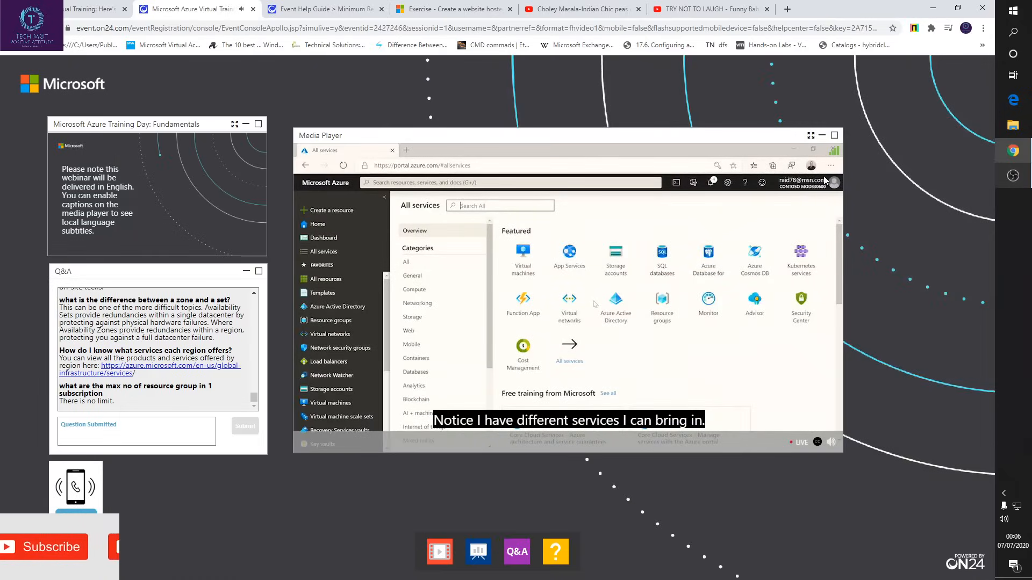
left_click(811, 134)
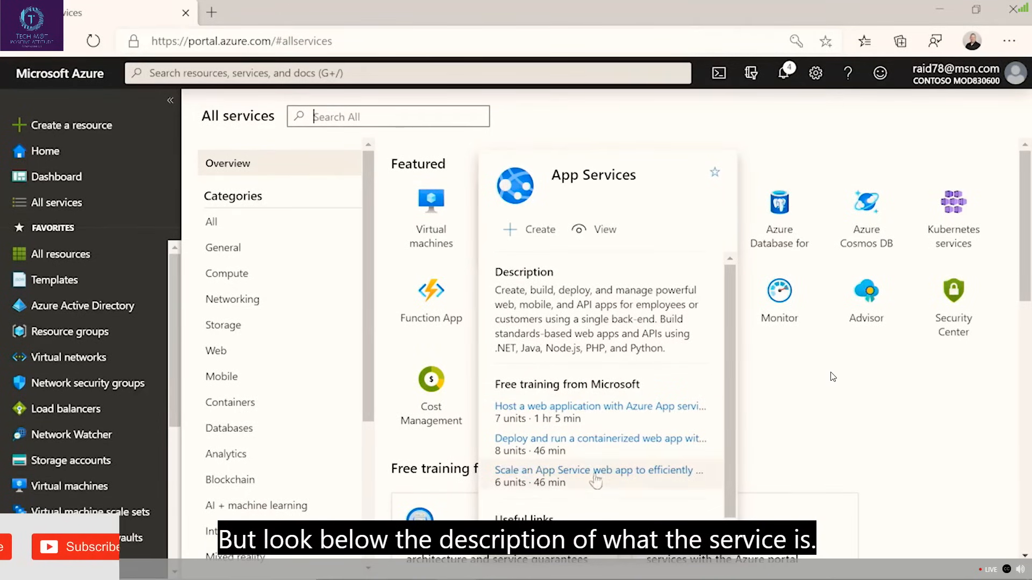
Add App Services to the favorites and move it directly above Key vaults in the favorites list.
scroll(566, 489, "down", 1)
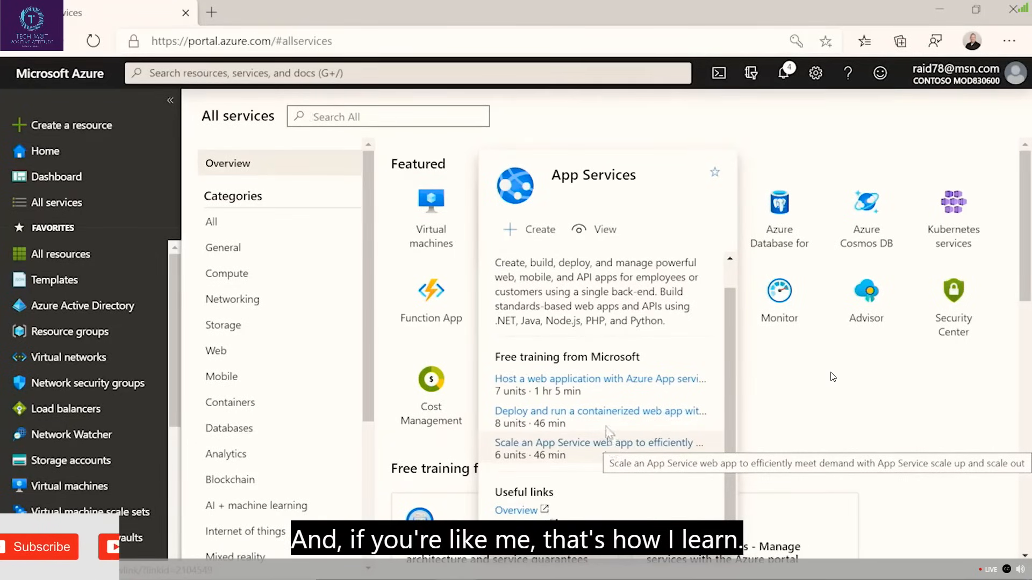
left_click(715, 174)
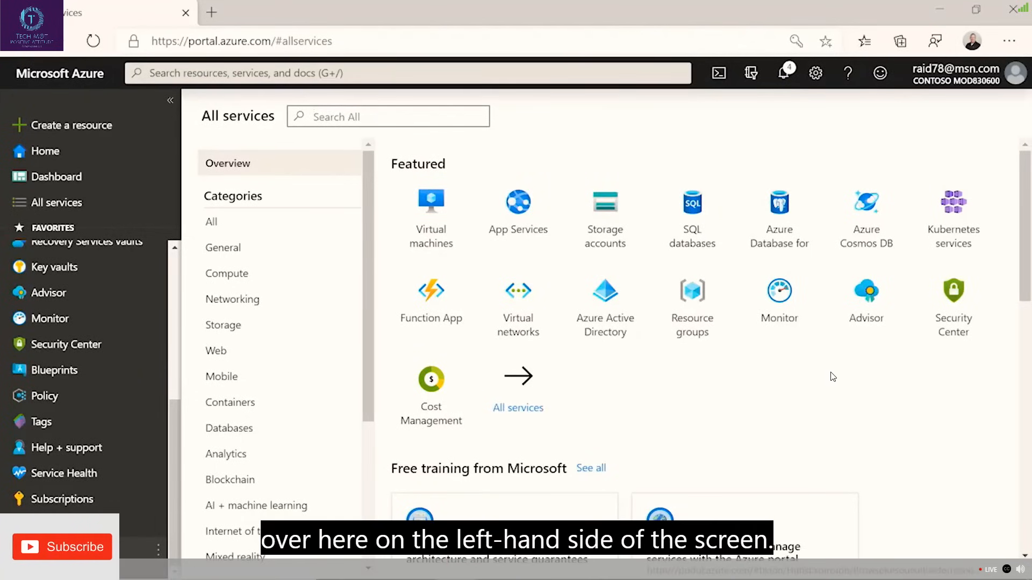
left_click_drag(46, 525, 46, 264)
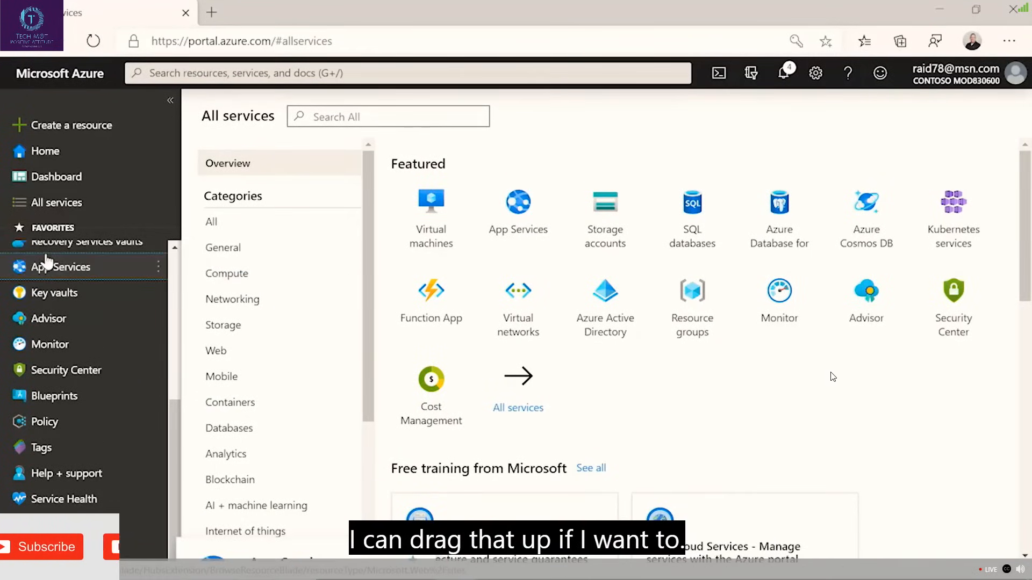
Remove App Services from the portal's favorites using its service information card.
mouse_move(59, 267)
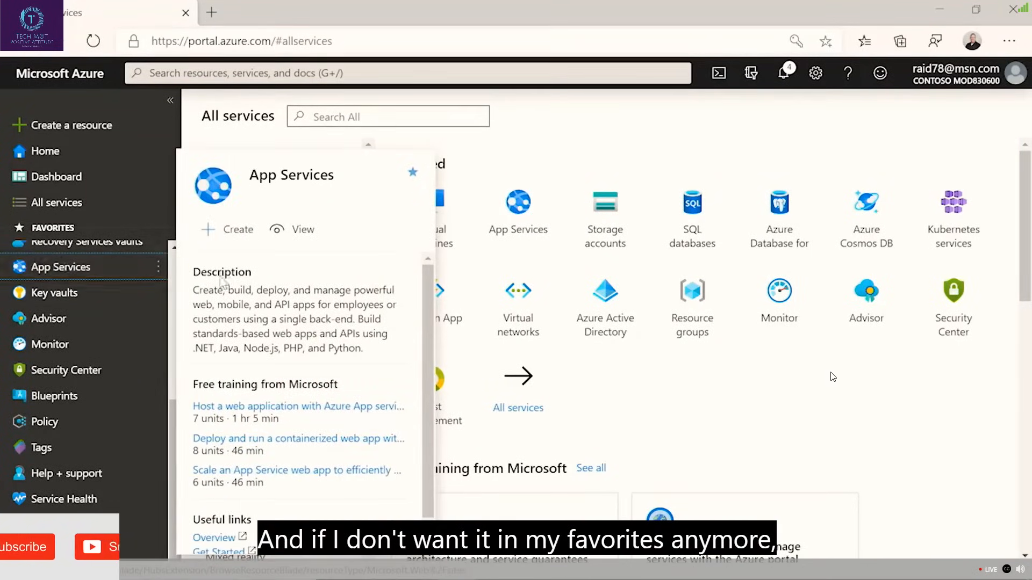
left_click(411, 176)
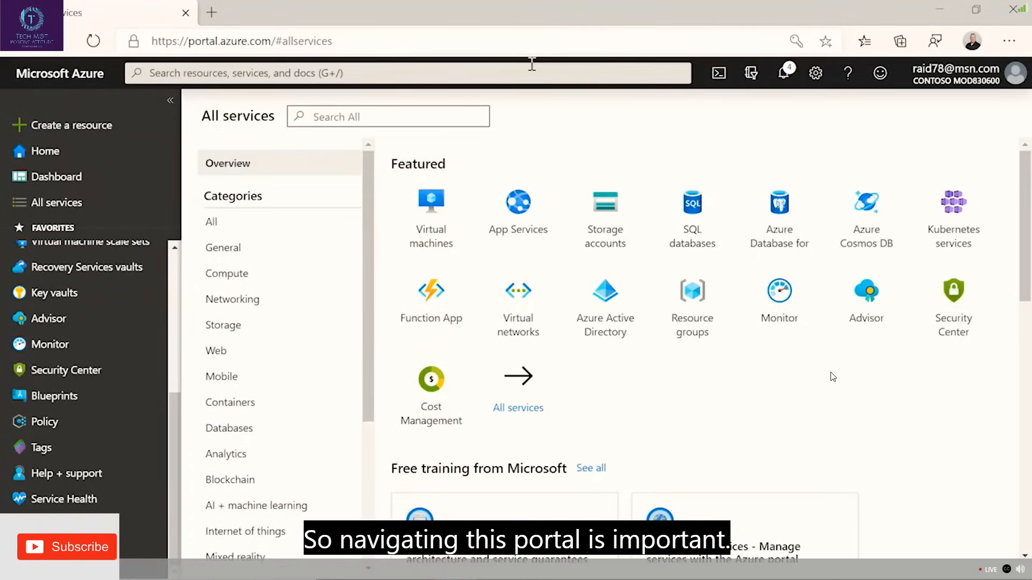
Highlight the portal.azure.com part of the page's web address.
left_click(273, 42)
left_click_drag(273, 42, 190, 46)
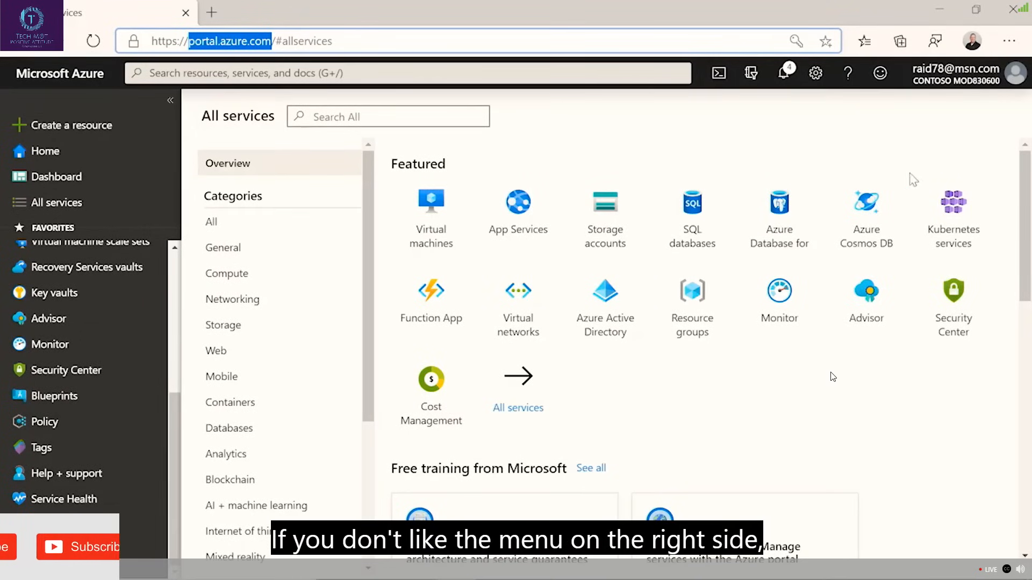
Set the portal menu's default mode to Flyout in the portal settings, and try expanding and hiding the menu.
left_click(817, 75)
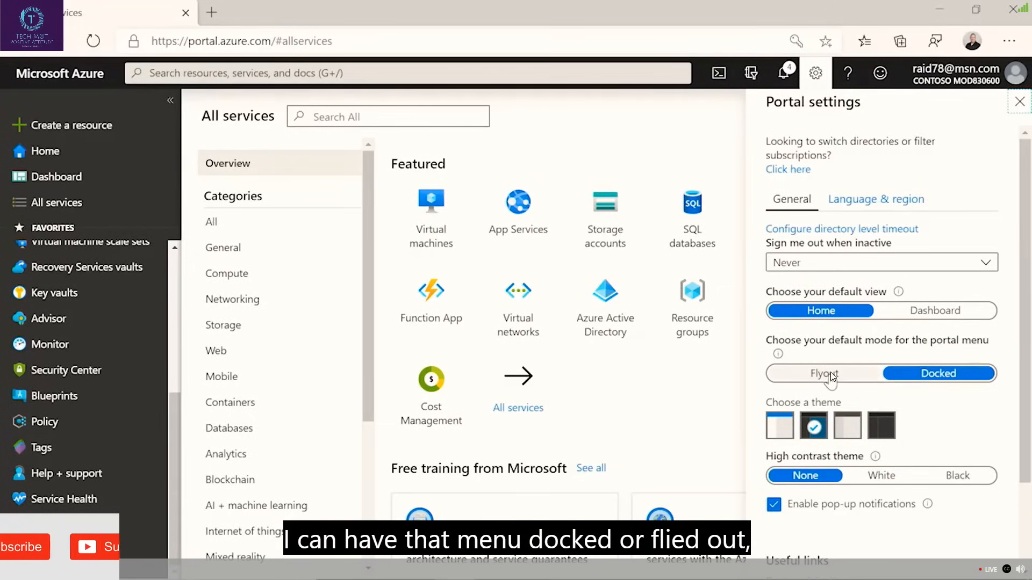
left_click(831, 376)
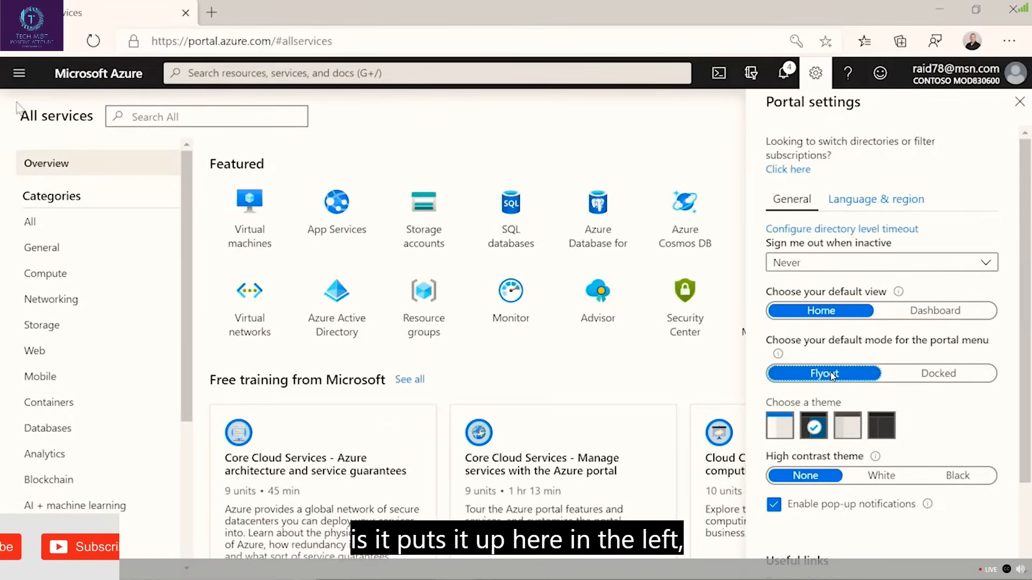
left_click(13, 82)
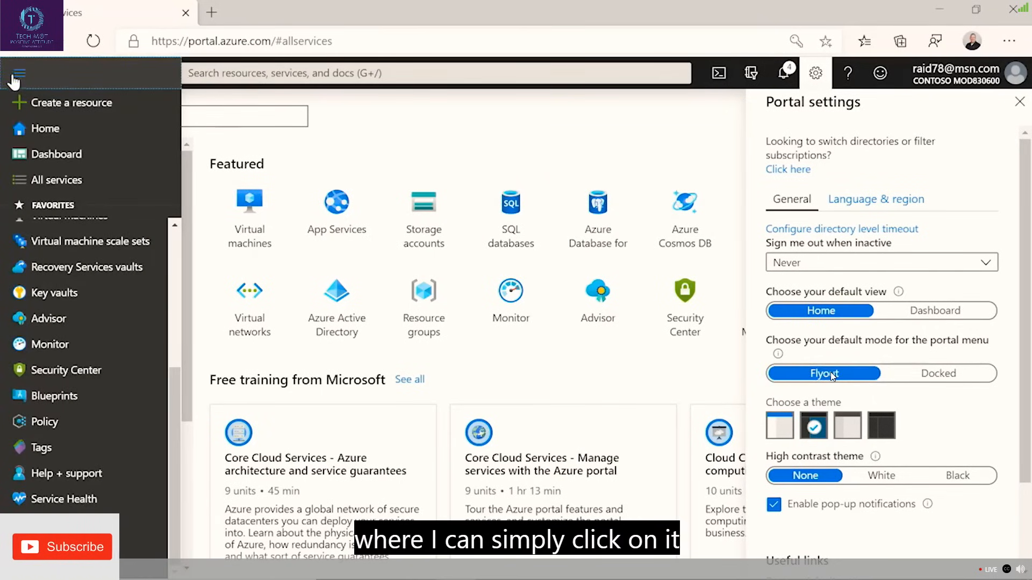
left_click(15, 79)
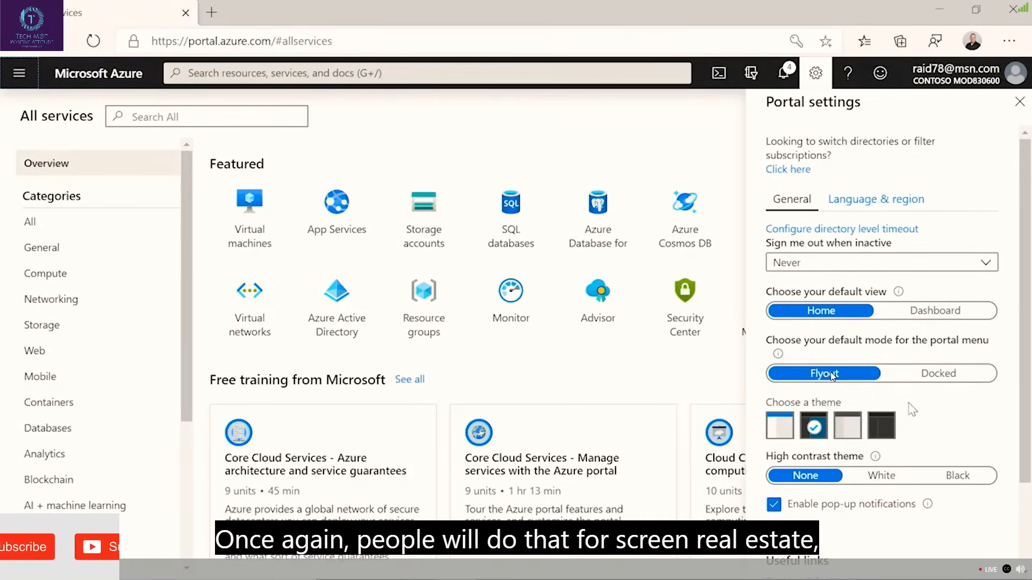
Set the portal menu's default mode back to Docked and close the portal settings.
left_click(935, 375)
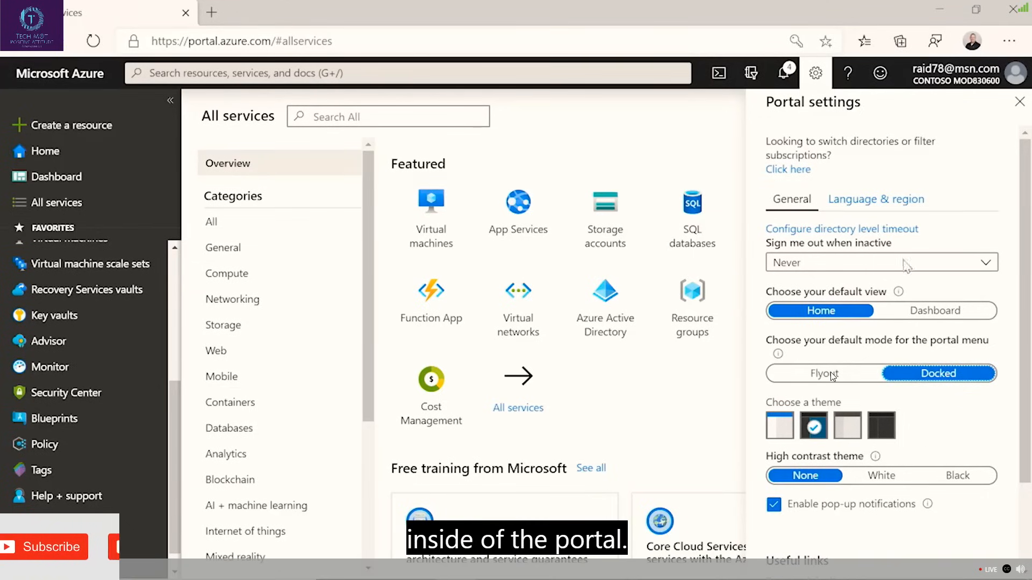
left_click(816, 75)
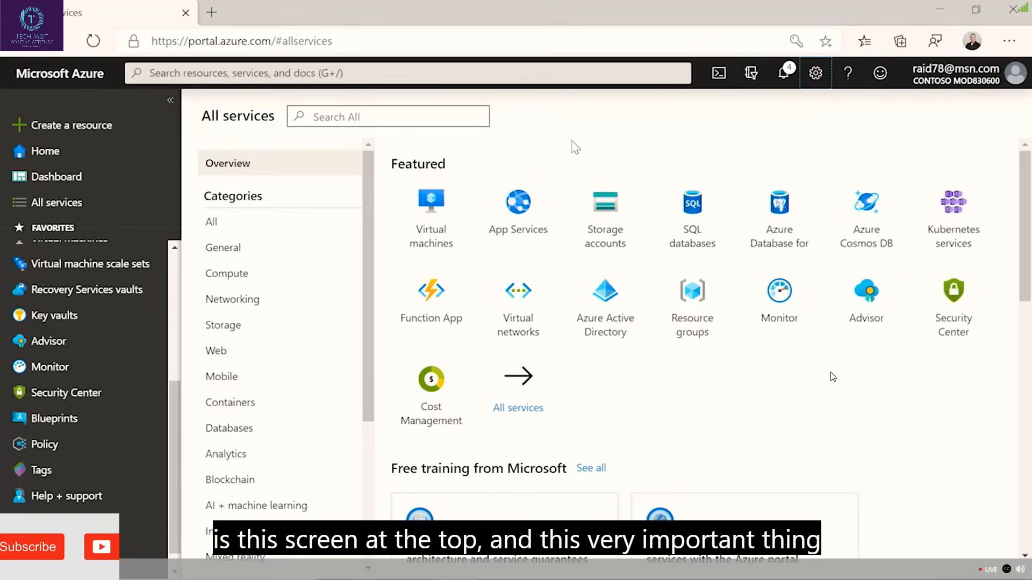
Search the whole portal for "avail" with the side menu collapsed, and open the documentation article "What are Azure Availability Zones?".
left_click(406, 81)
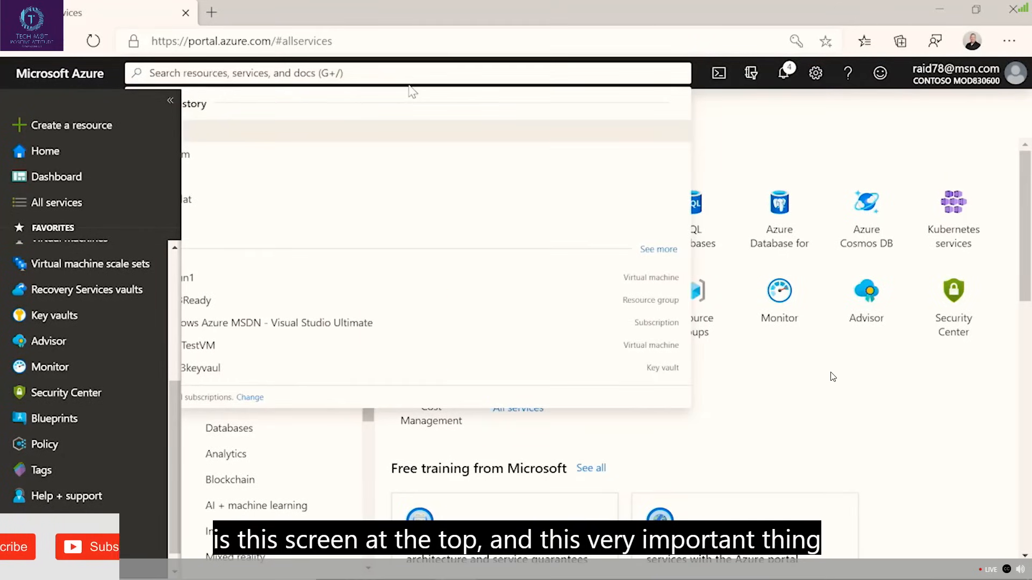
left_click(170, 101)
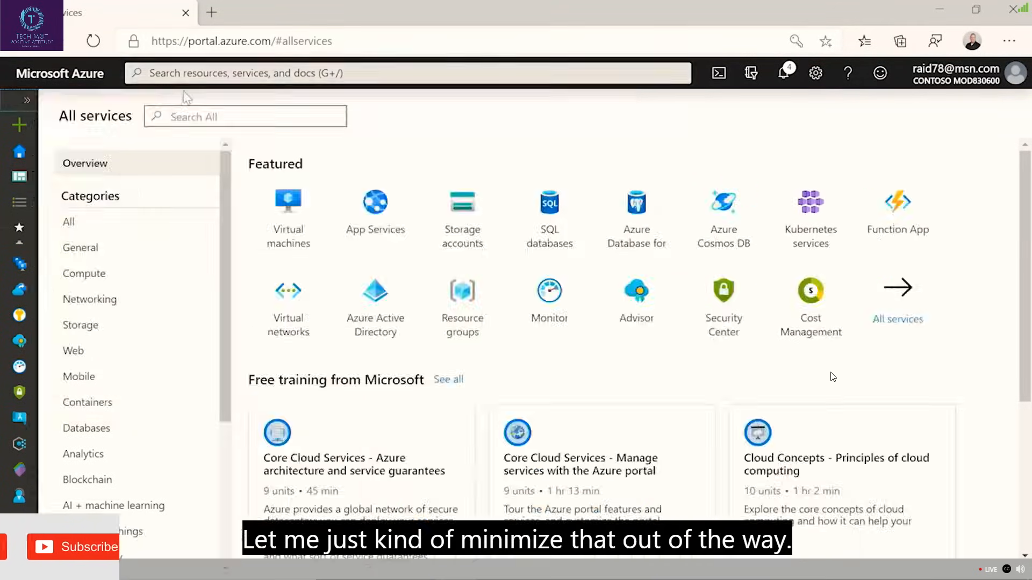
left_click(190, 73)
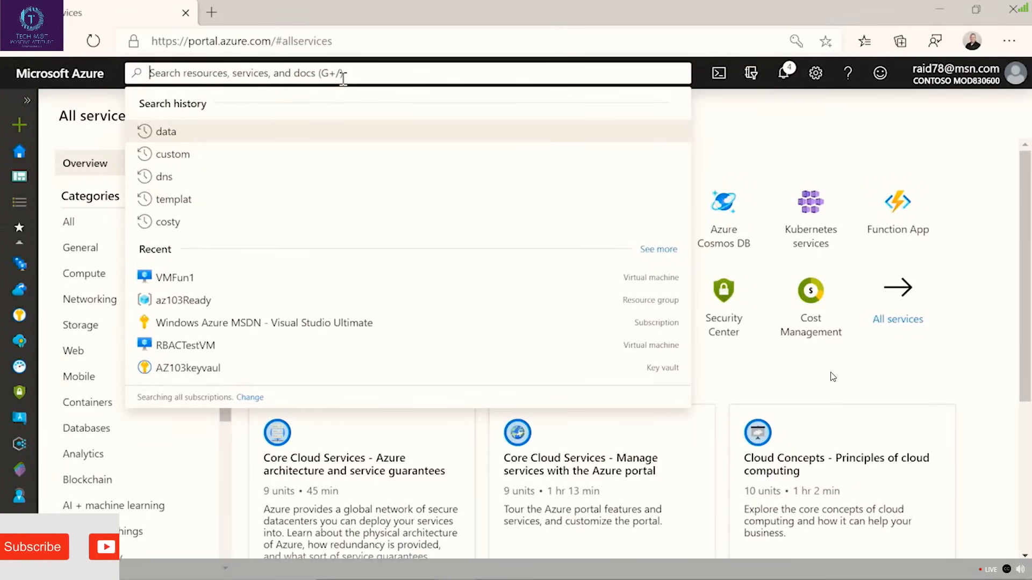
type("avai")
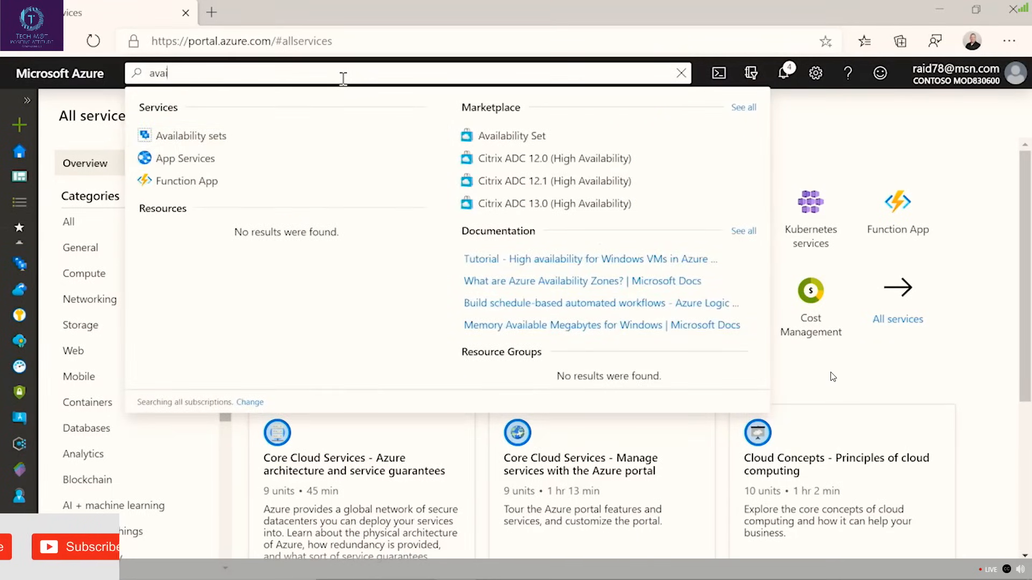
type("l")
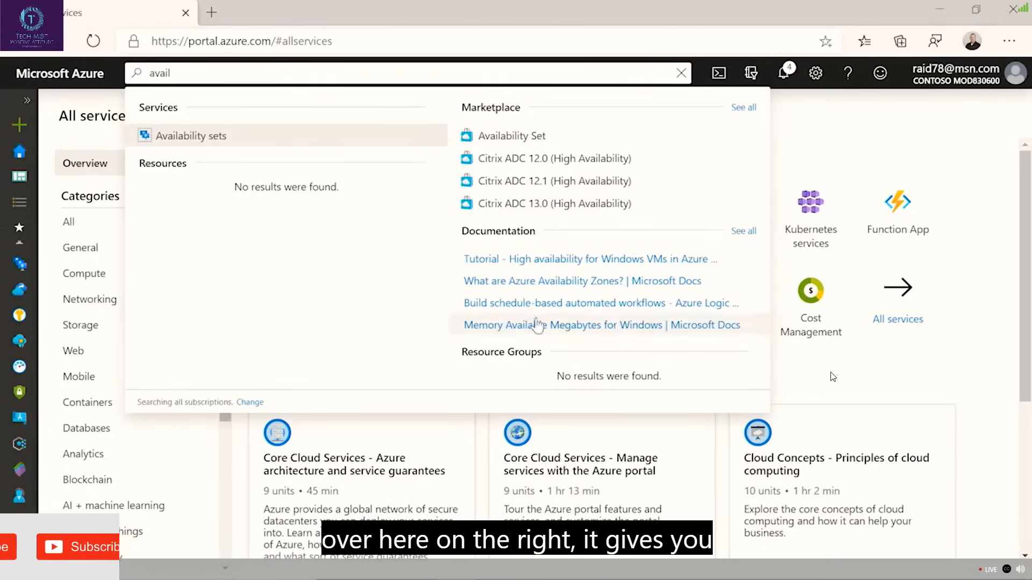
left_click(540, 281)
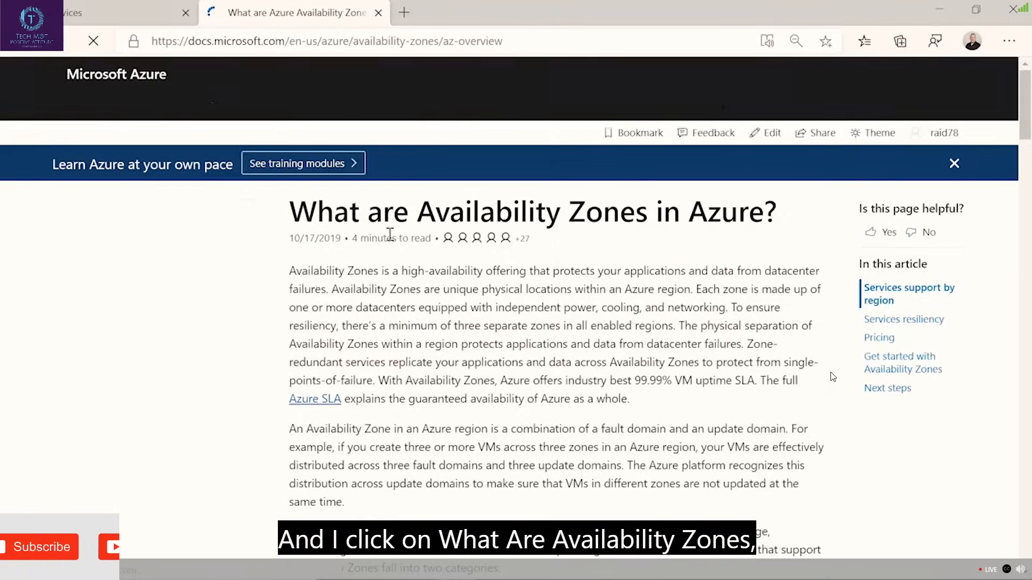
Read through the Availability Zones article down to Pricing and highlight the statement about additional cost for virtual machines.
scroll(832, 377, "down", 9)
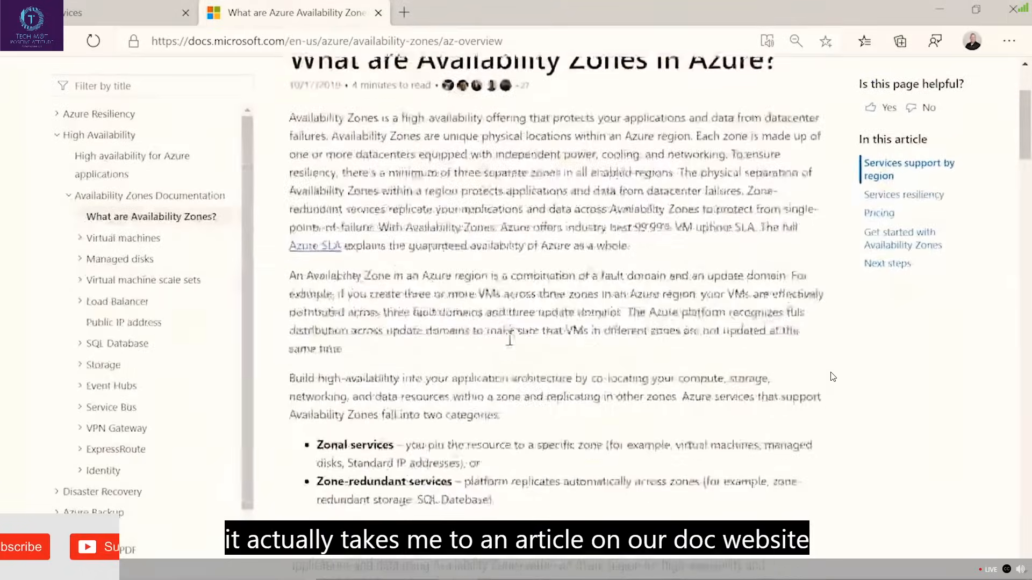
scroll(832, 376, "down", 15)
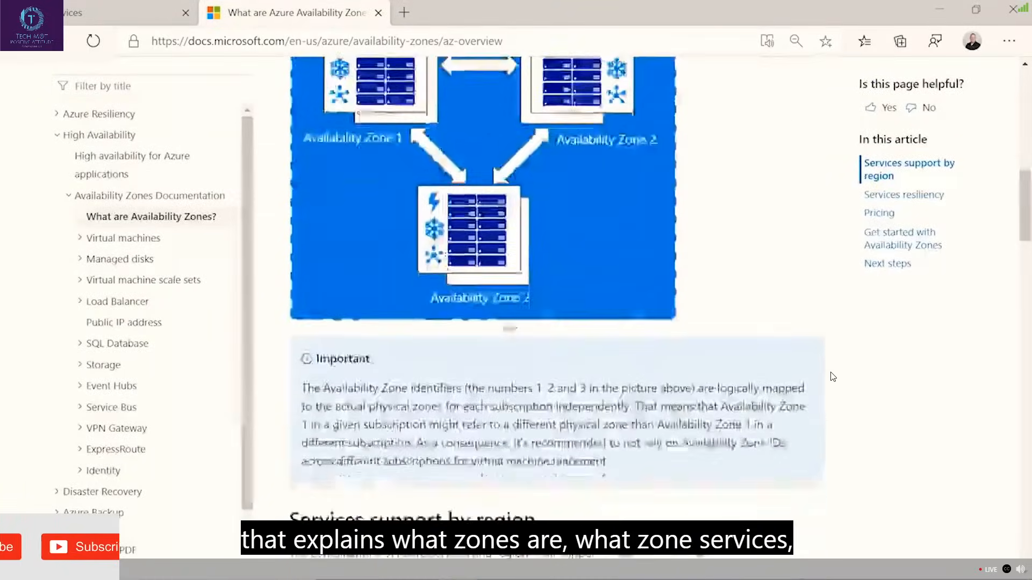
scroll(833, 377, "down", 12)
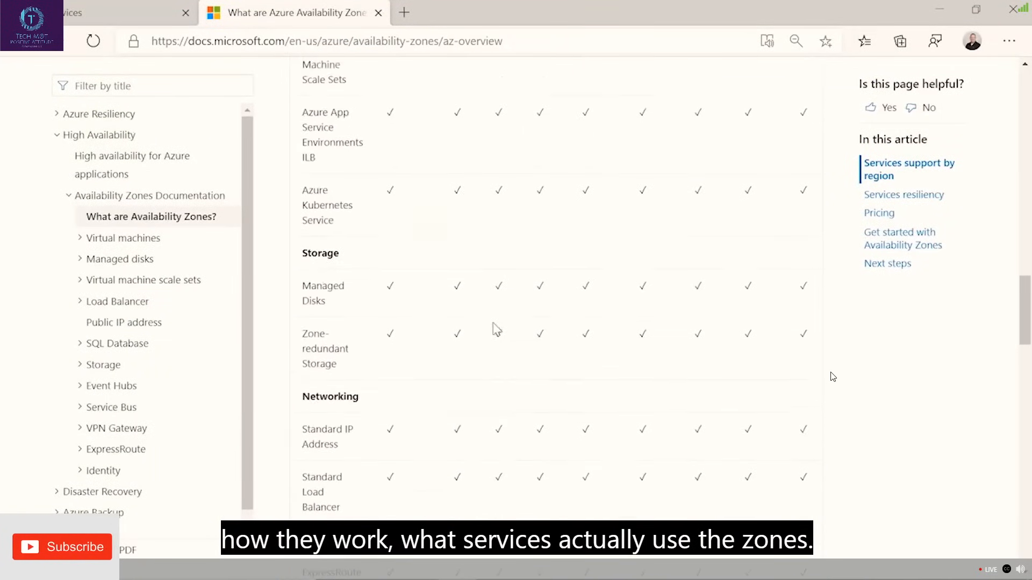
scroll(496, 326, "down", 10)
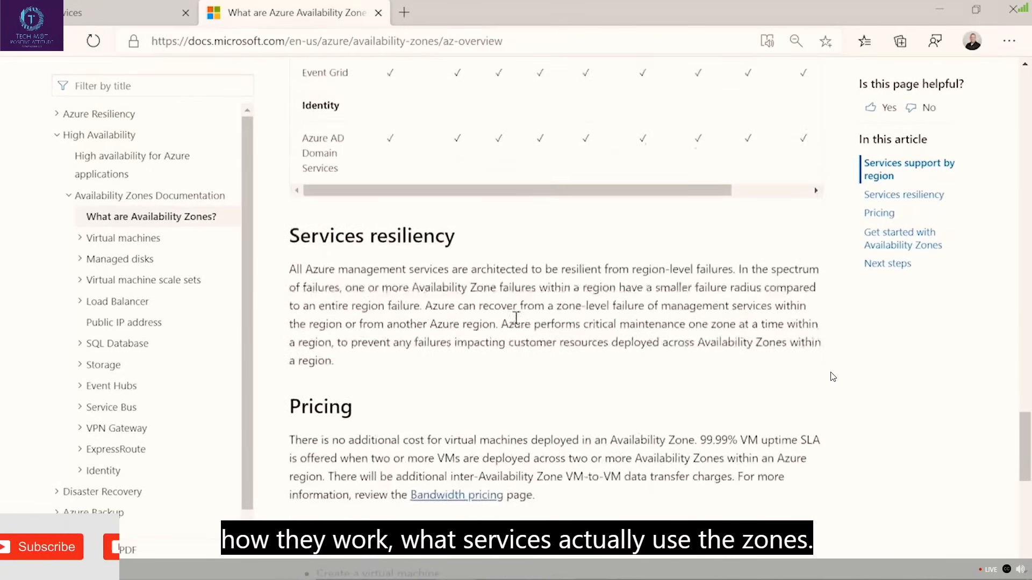
scroll(543, 316, "up", 3)
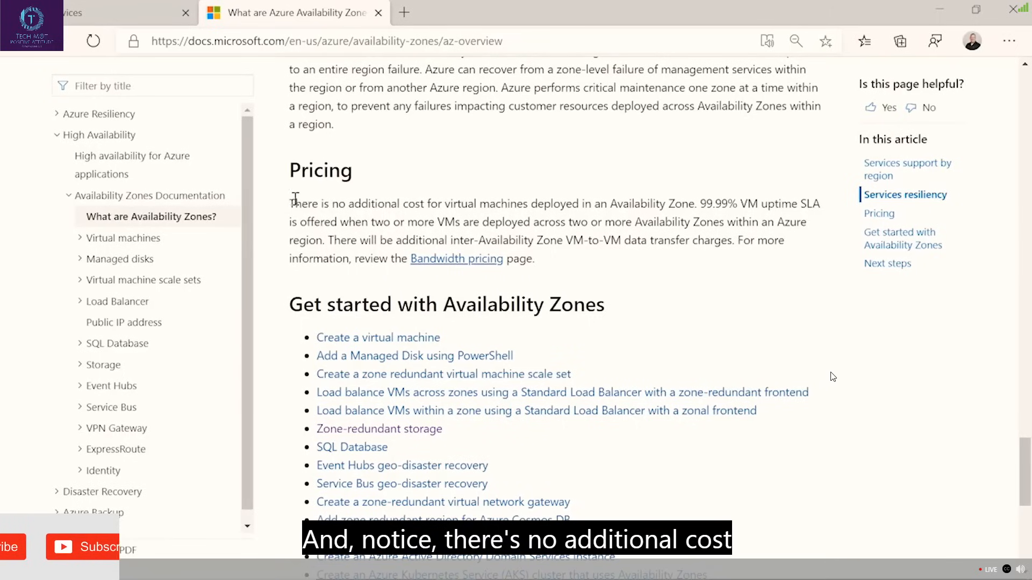
left_click_drag(295, 199, 757, 204)
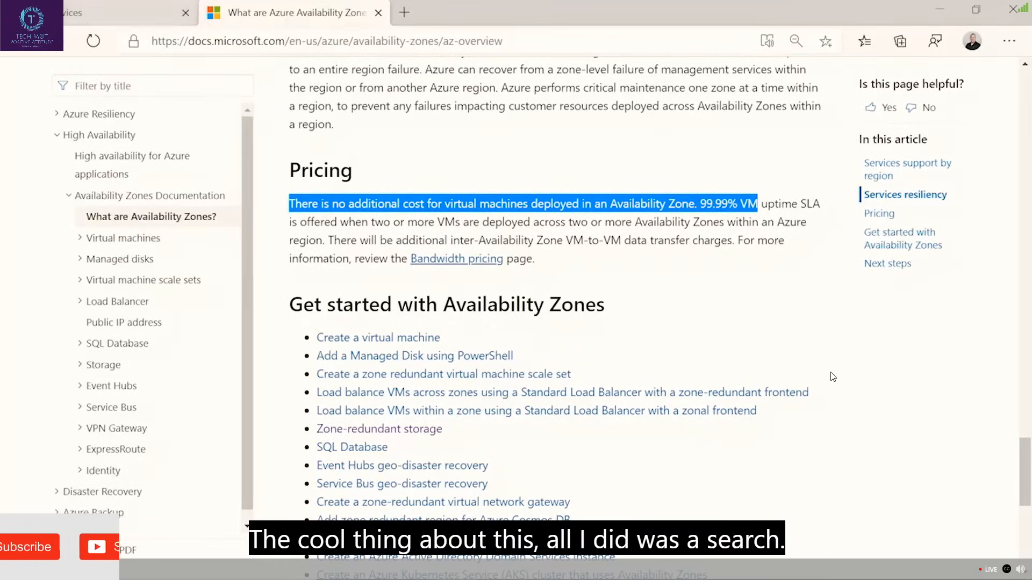
Return to the Azure portal page, expand the side menu and show All services.
left_click(95, 8)
left_click(319, 75)
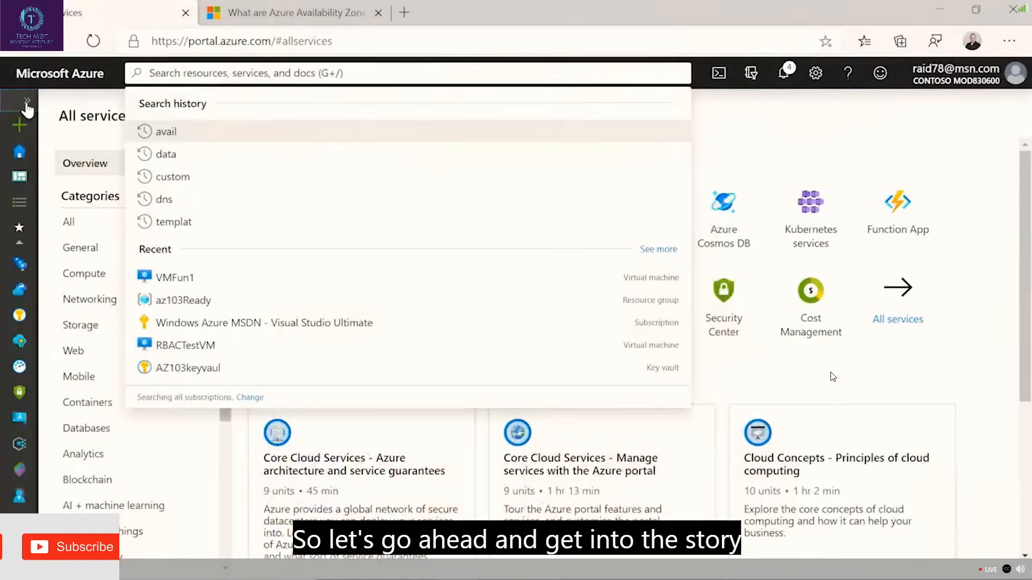
left_click(27, 105)
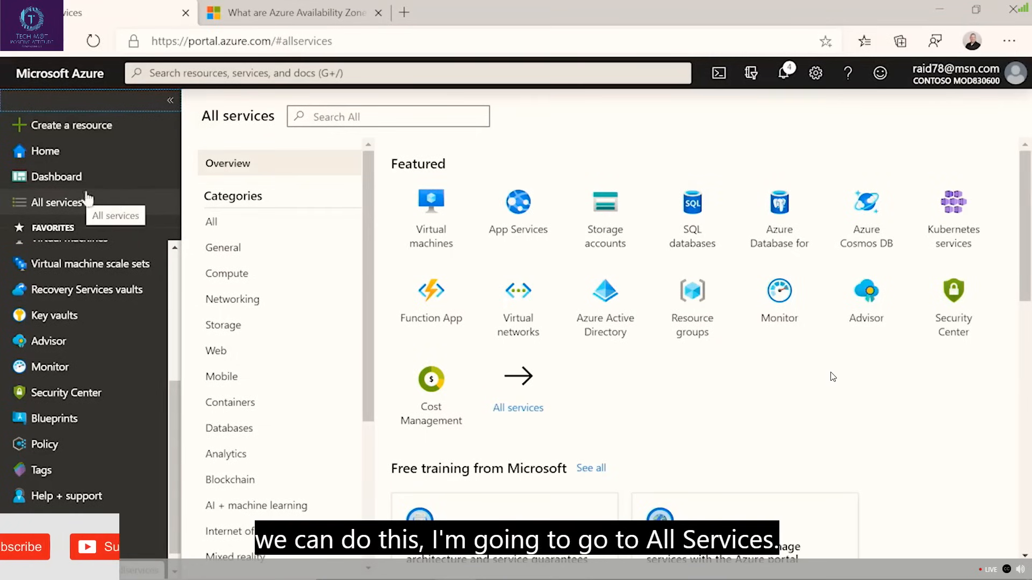
left_click(60, 204)
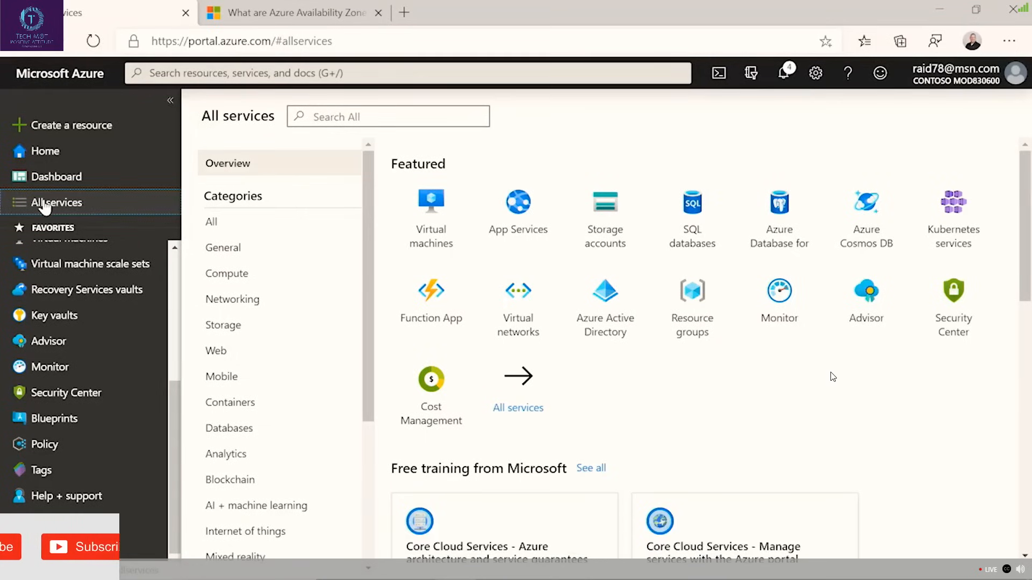
Start creating a Windows Server 2016 Datacenter virtual machine and assign it to the AzFUN resource group.
left_click(81, 128)
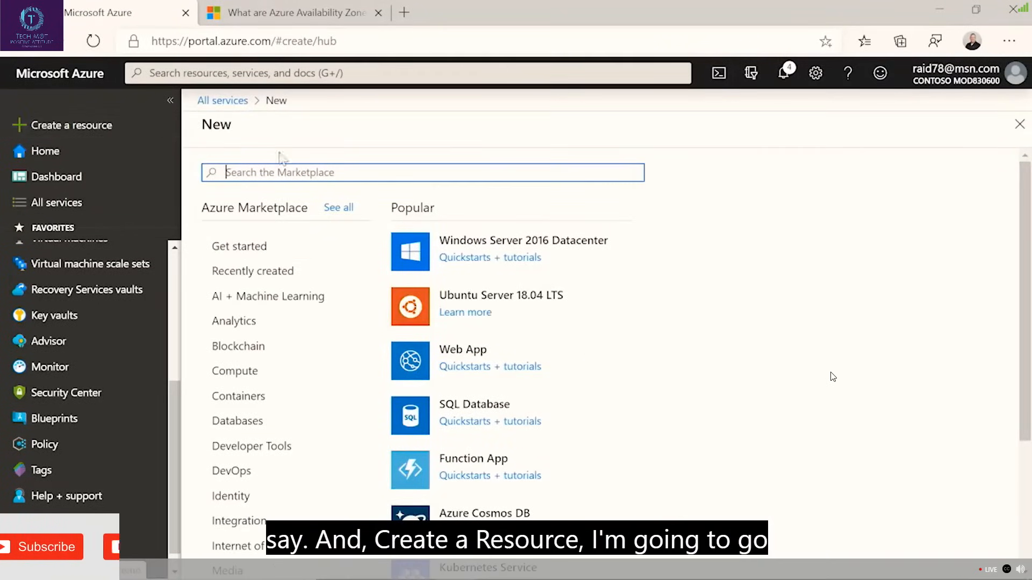
left_click(497, 247)
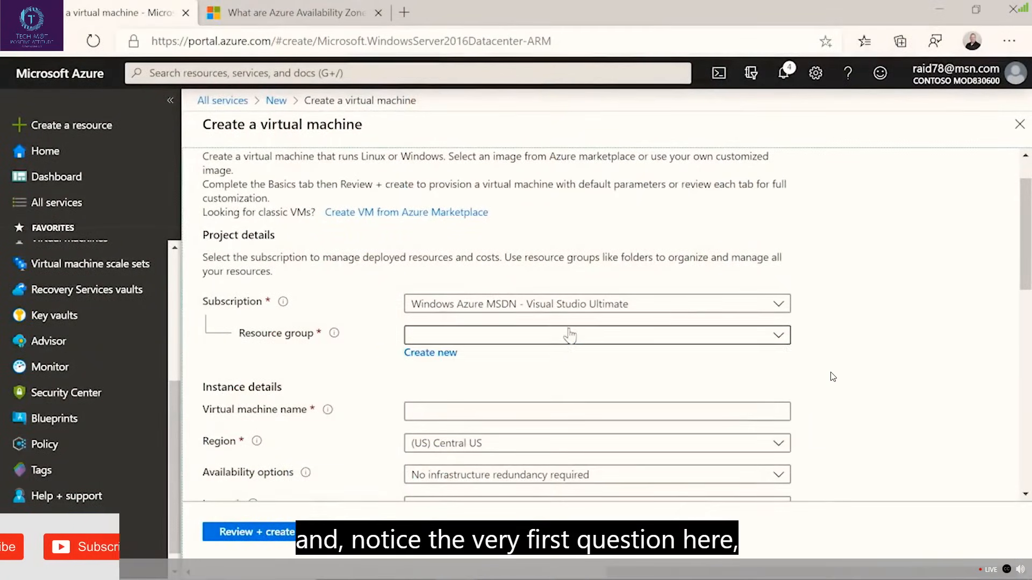
left_click(566, 334)
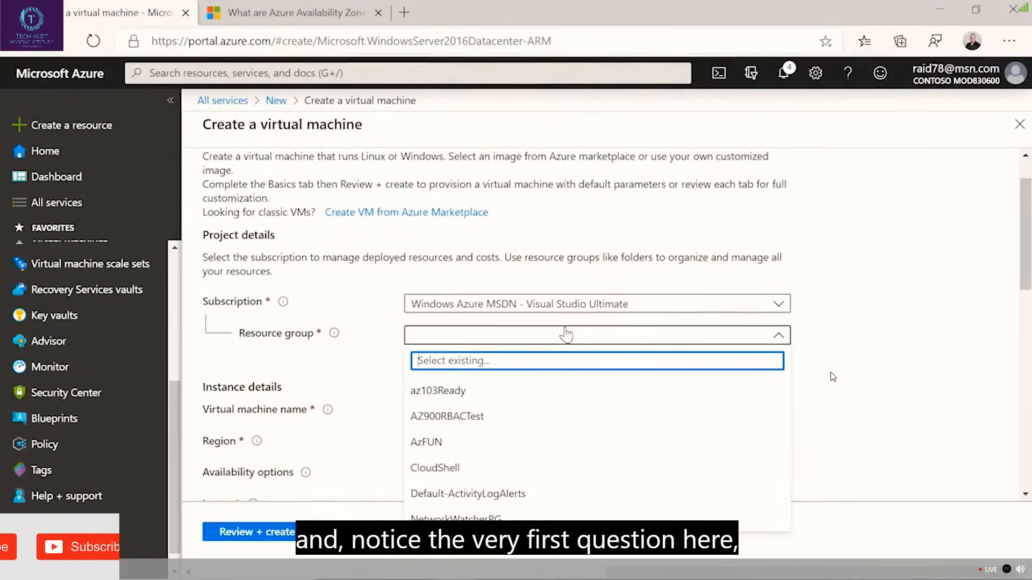
left_click(502, 444)
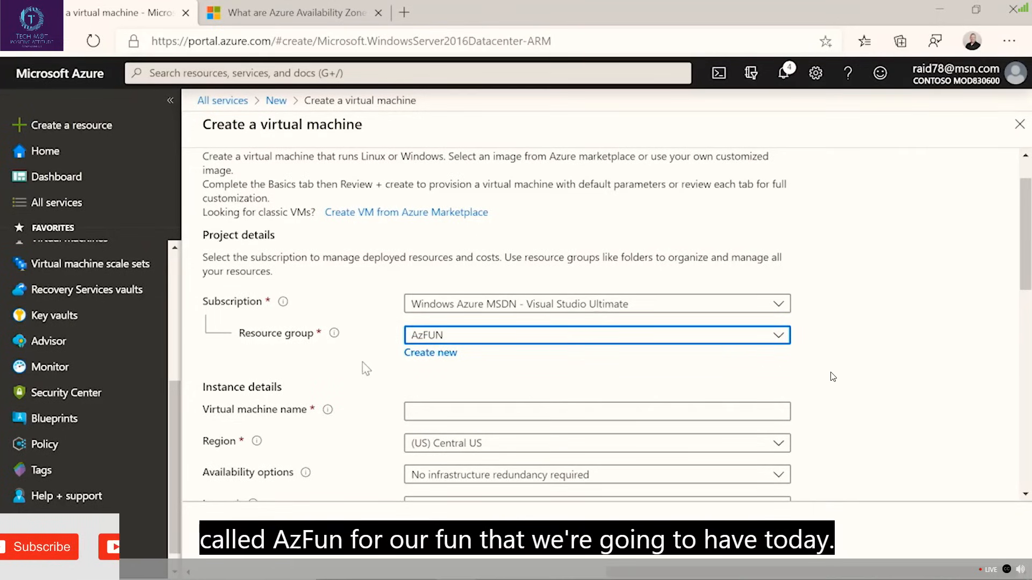
Name the virtual machine FunVM2 in the instance details.
scroll(366, 370, "down", 2)
left_click(429, 357)
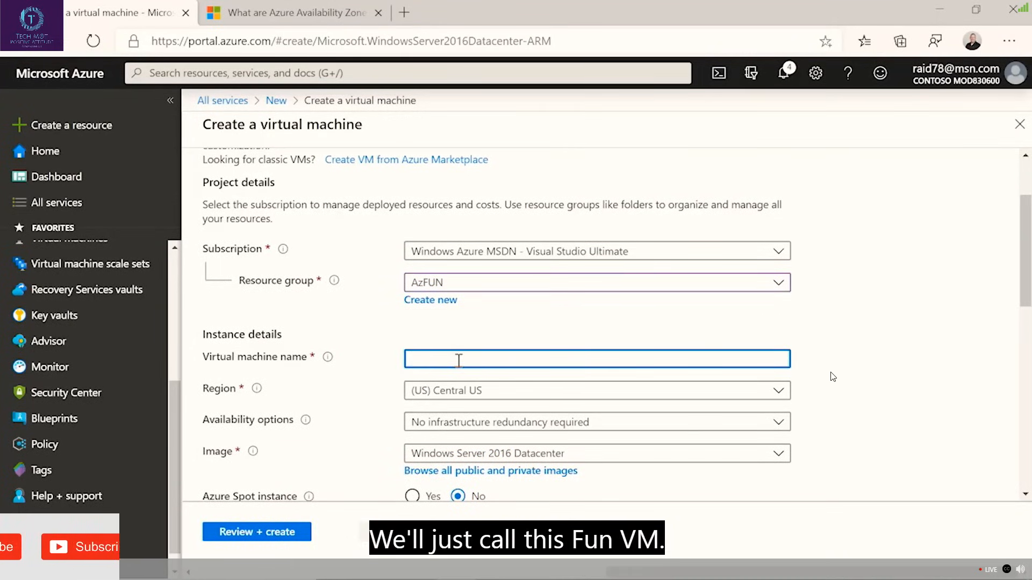
type("FunX")
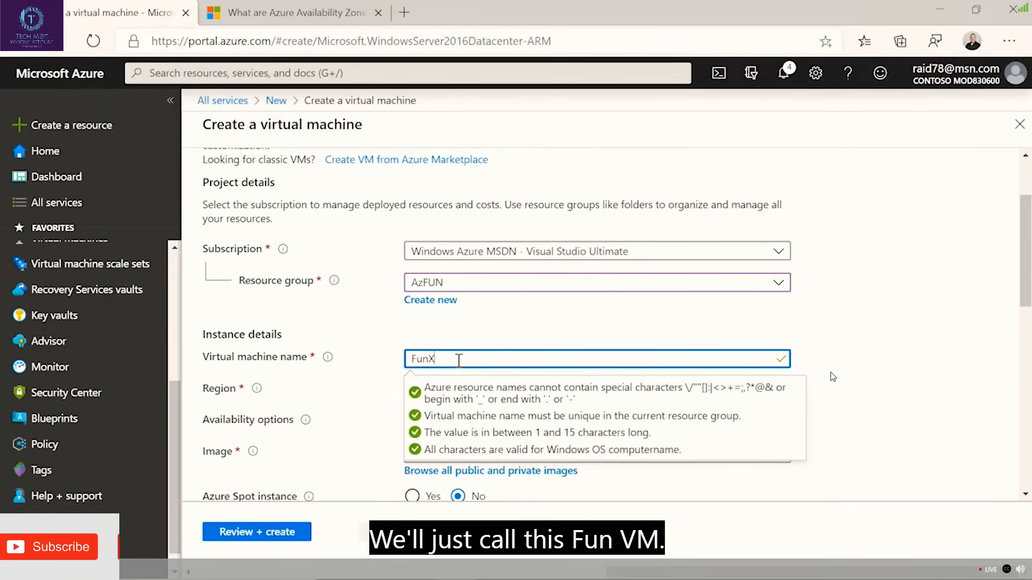
key("BackSpace")
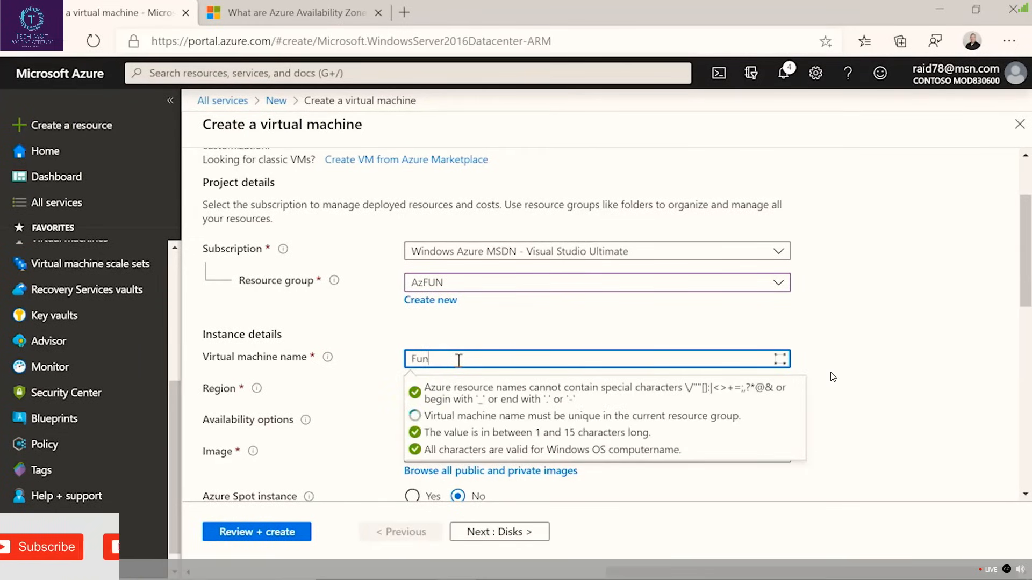
type("VM2")
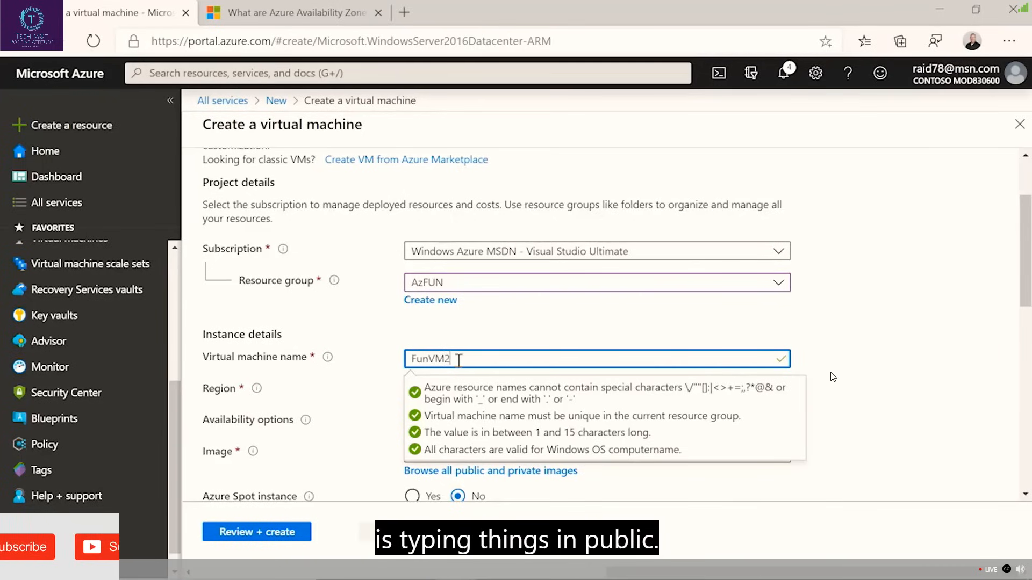
left_click(516, 318)
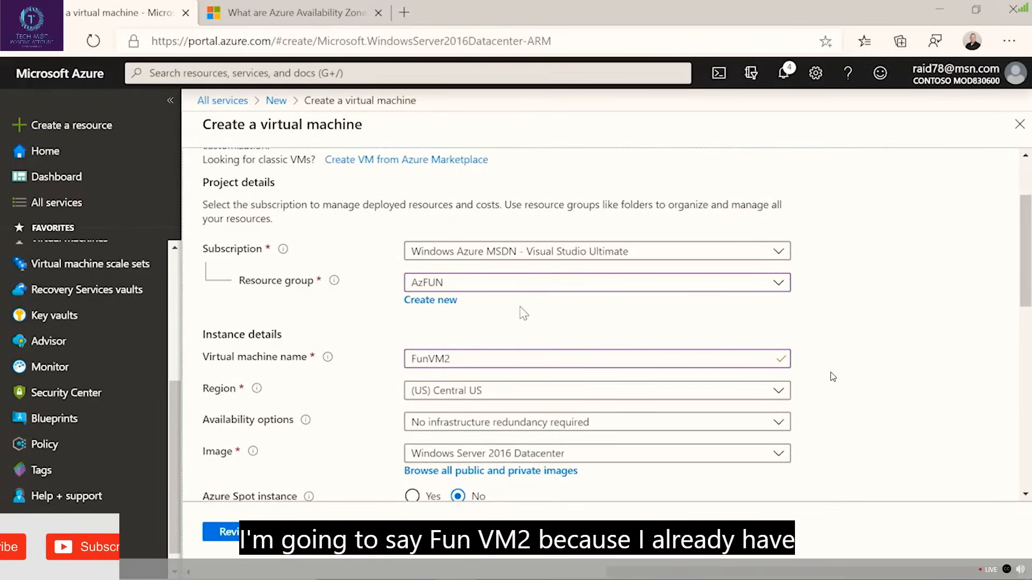
Set the virtual machine's region to (US) West US 2 and show the available choices for its availability options.
left_click(492, 390)
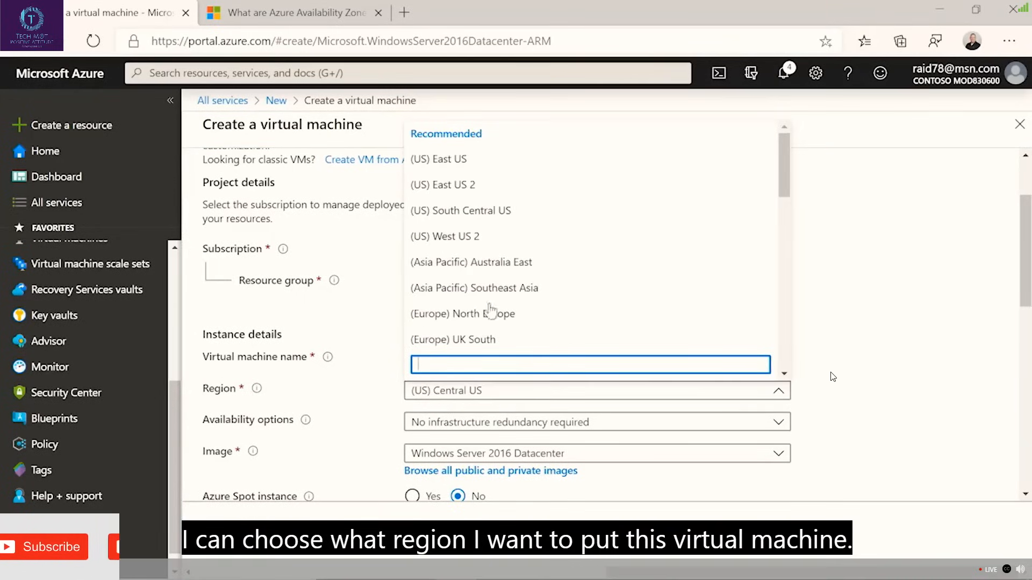
left_click(469, 236)
scroll(969, 434, "down", 1)
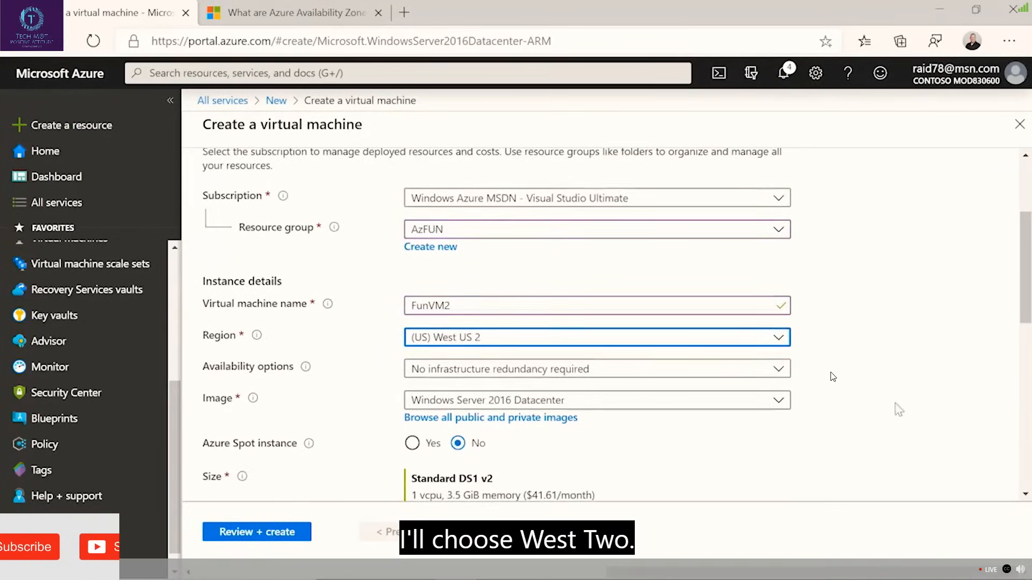
left_click(484, 375)
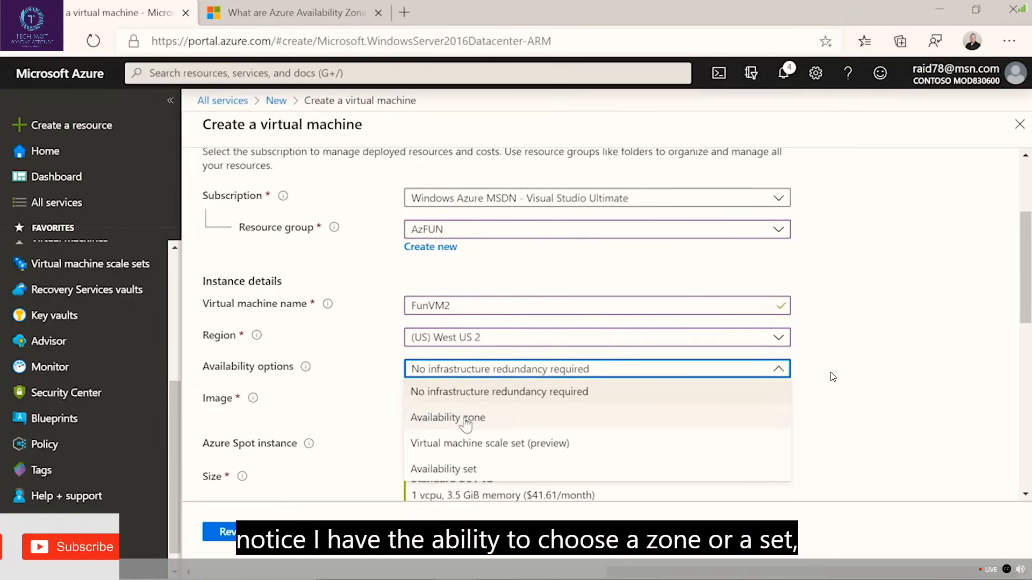
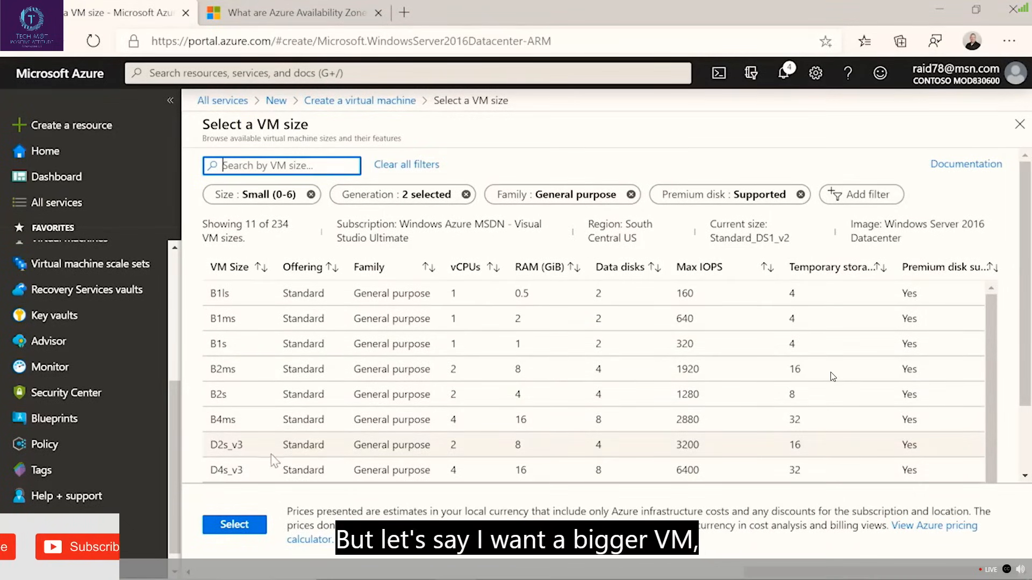
Set the virtual machine's size to D2s_v3 and enter the username for its administrator account.
left_click(230, 446)
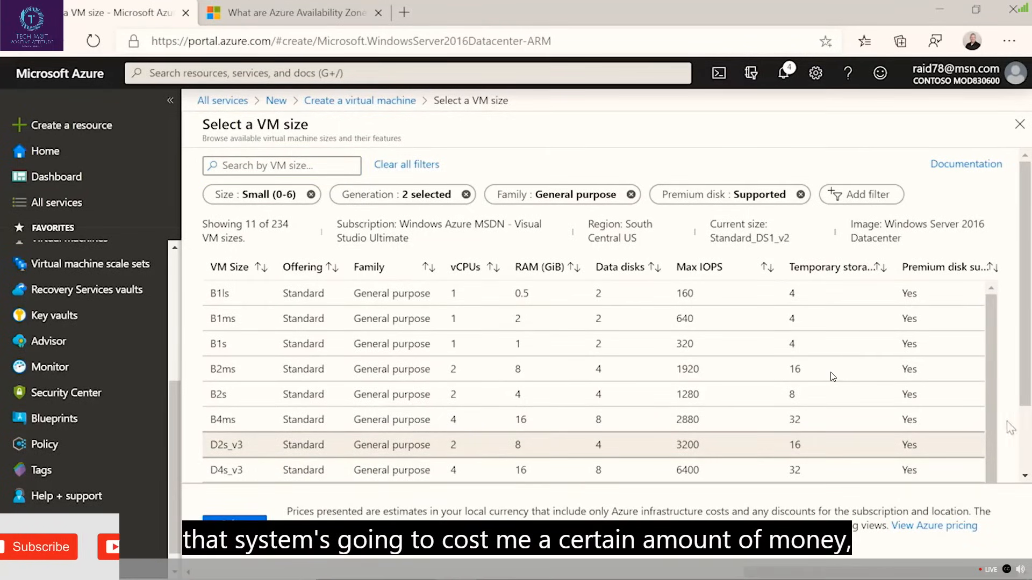
left_click(234, 519)
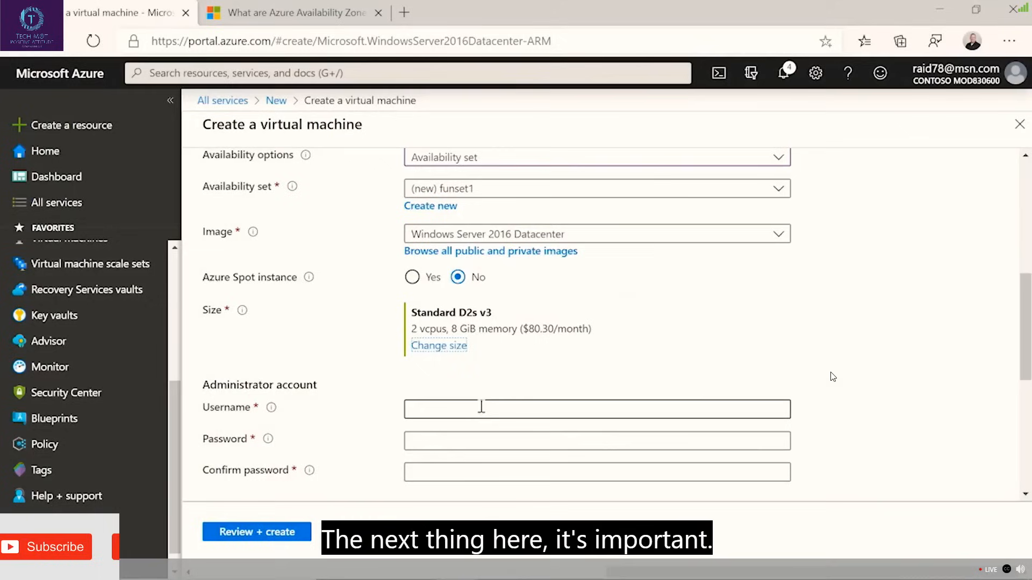
left_click(481, 408)
scroll(614, 396, "down", 2)
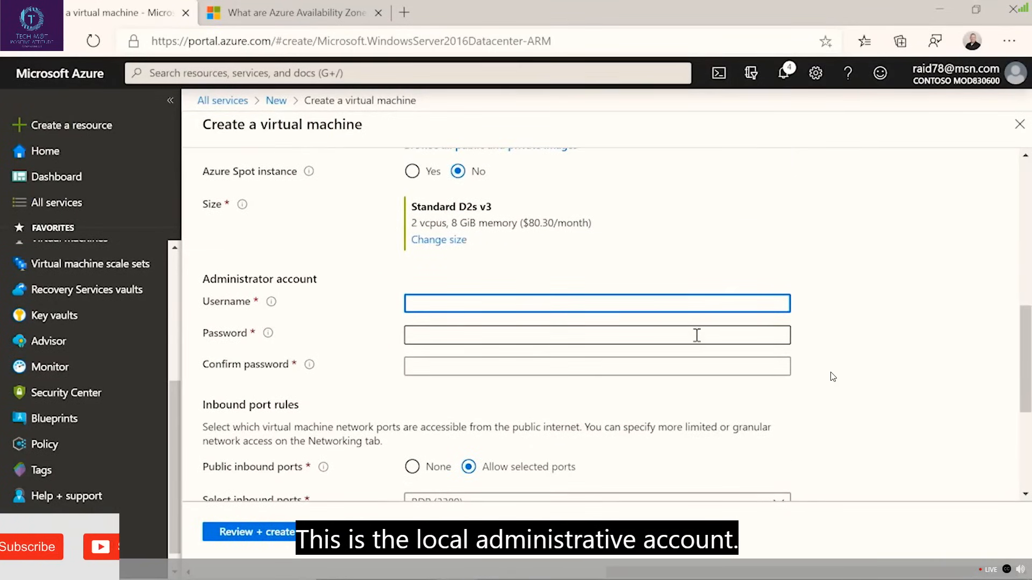
type("mhester")
Start entering the administrator account's password and clear that entry again.
left_click(696, 335)
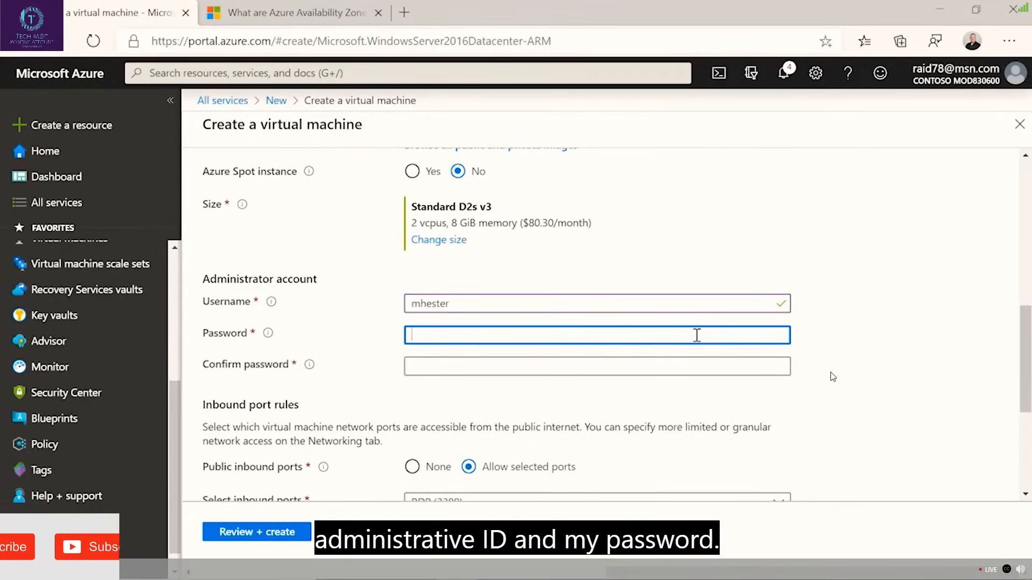
type("•")
key("BackSpace")
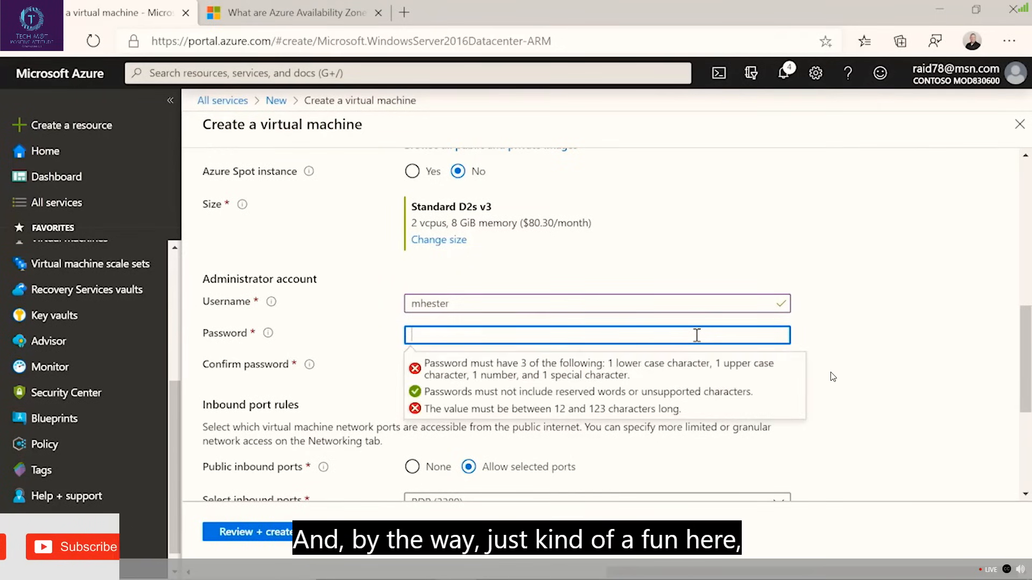
Try admin, root and groot in turn as the administrator account's username.
left_click(510, 302)
double_click(514, 303)
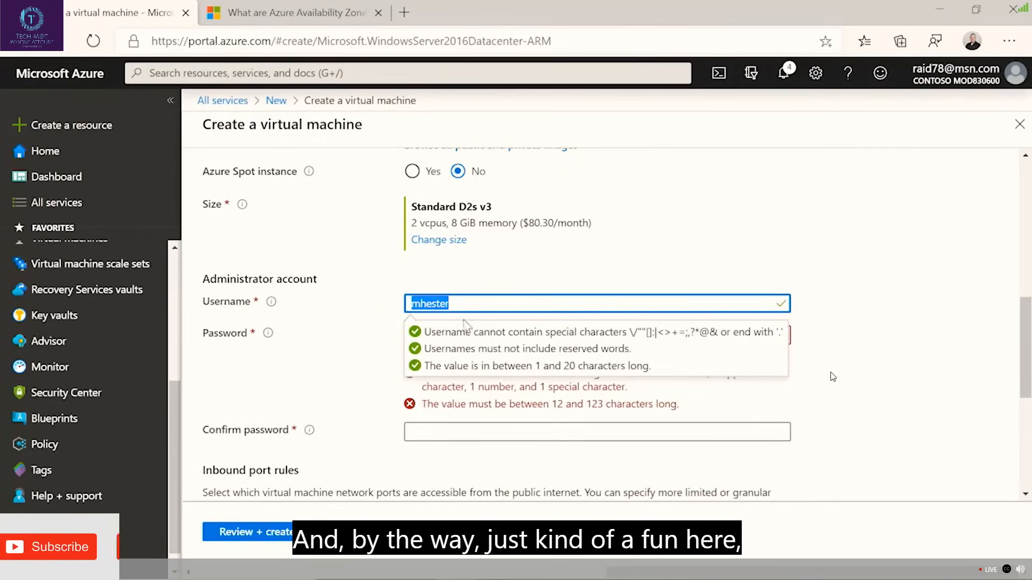
type("admin")
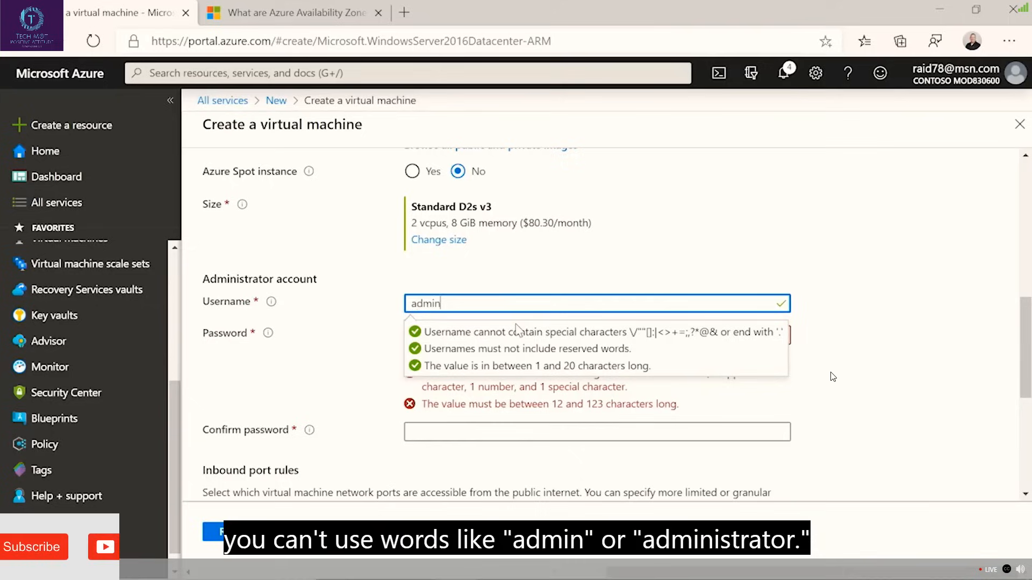
key("BackSpace")
key("BackSpace")
key("BackSpace")
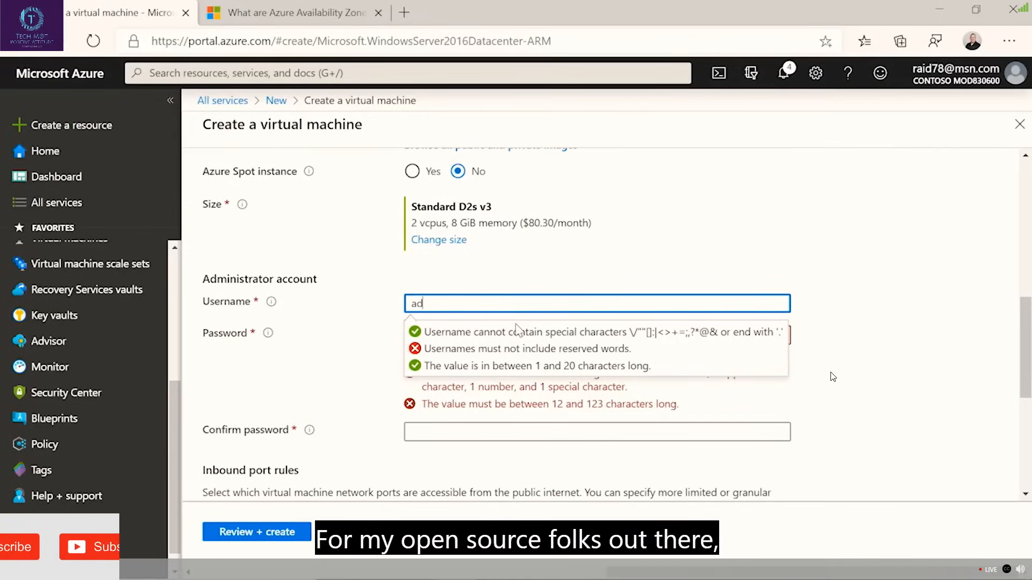
type("root")
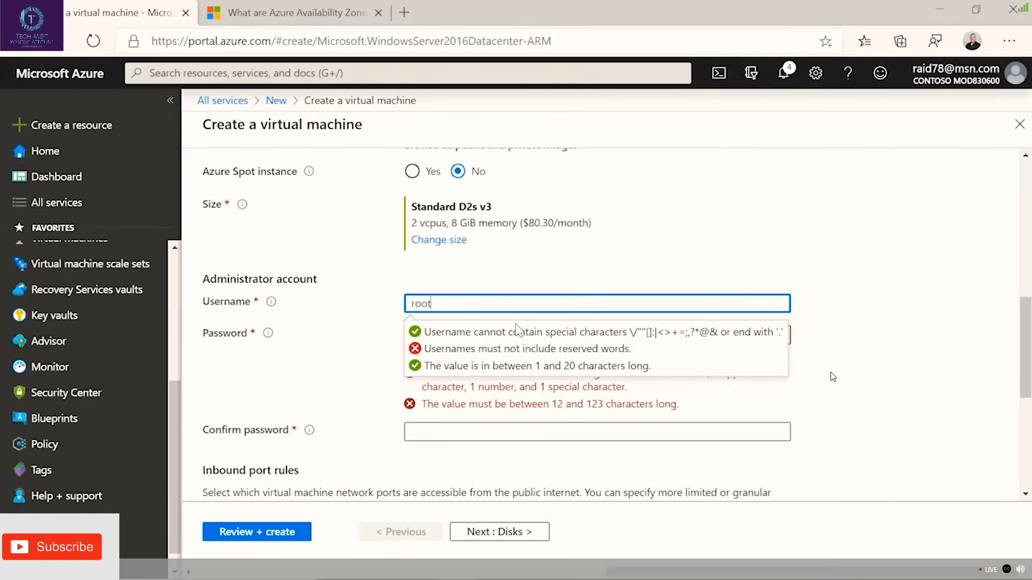
key("BackSpace")
key("BackSpace")
key("BackSpace")
type("groot")
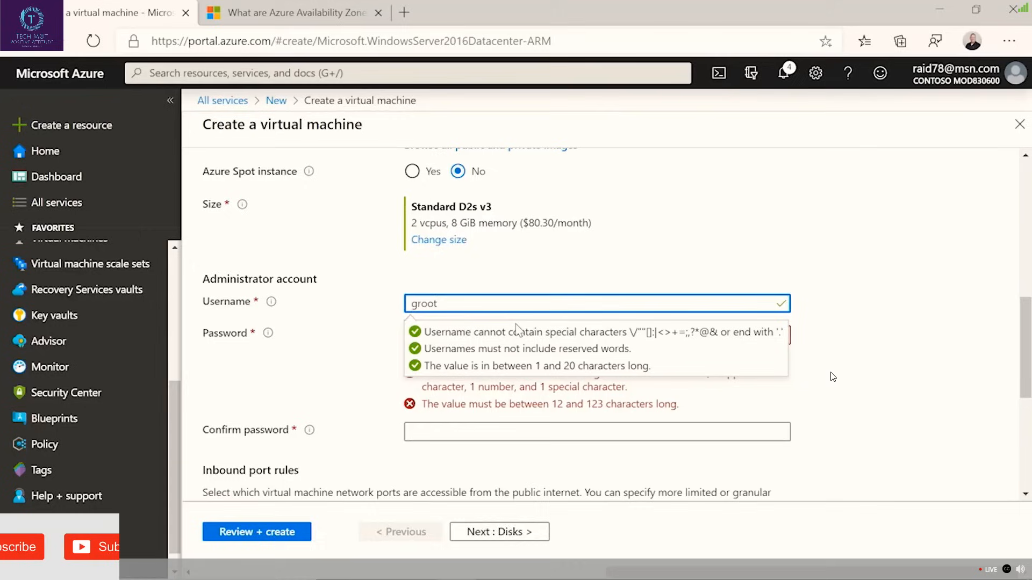
Replace the trial name with the administrator's own username.
key("BackSpace")
type("mh")
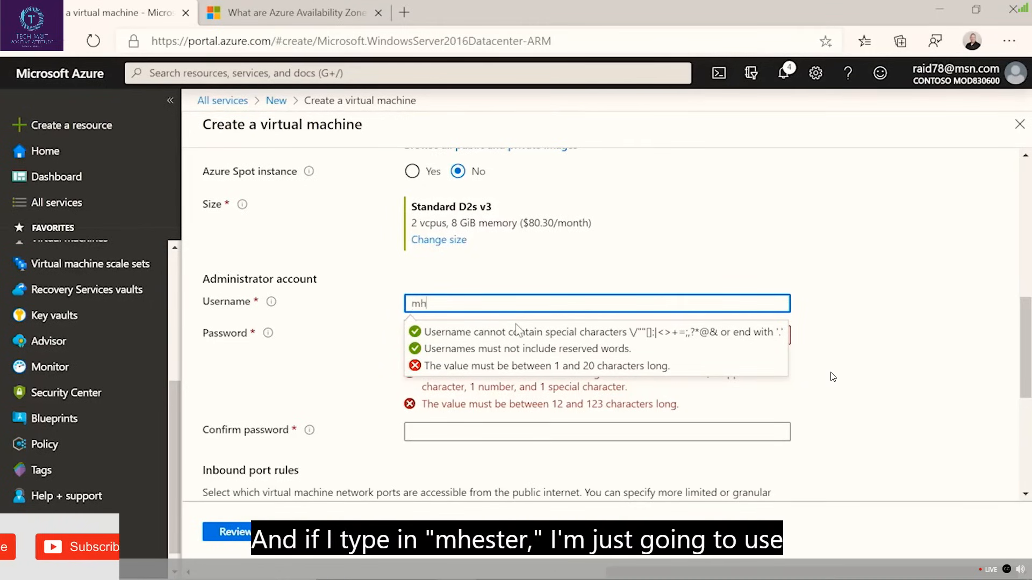
type("ester")
key("Tab")
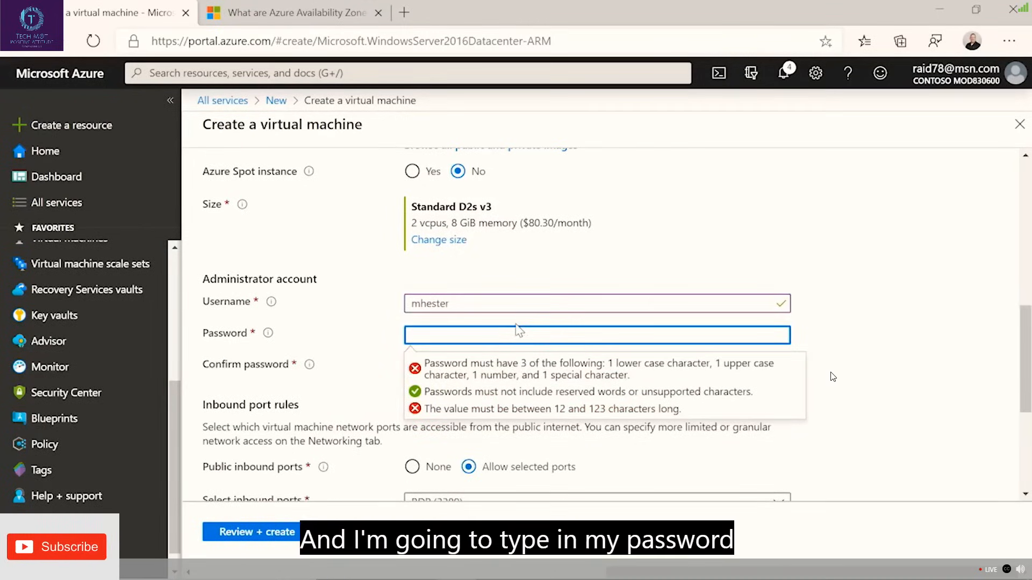
Try simple sample passwords for the administrator account, reveal the password as plain text and clear it.
type("*****")
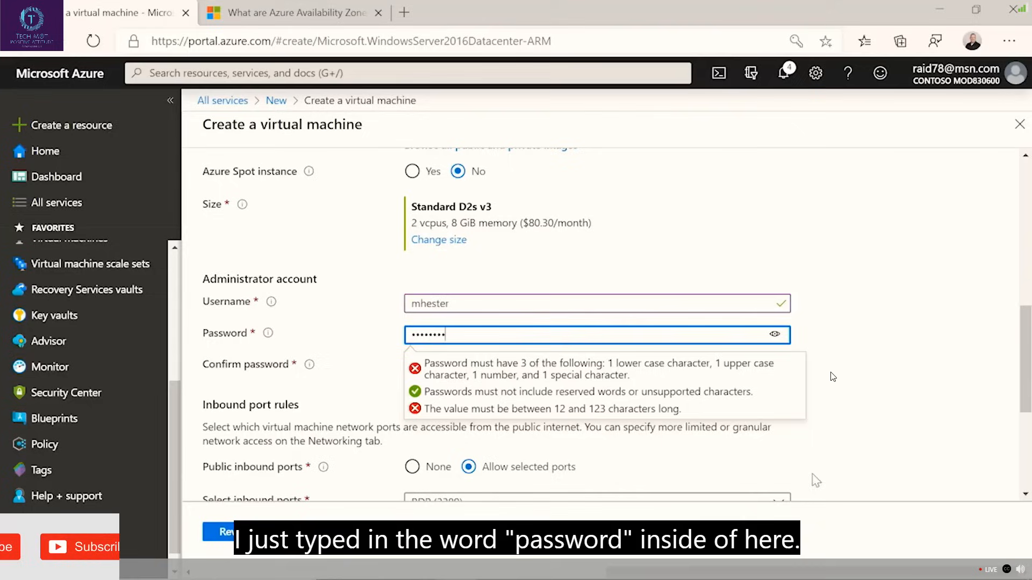
left_click(775, 335)
left_click_drag(460, 335, 373, 331)
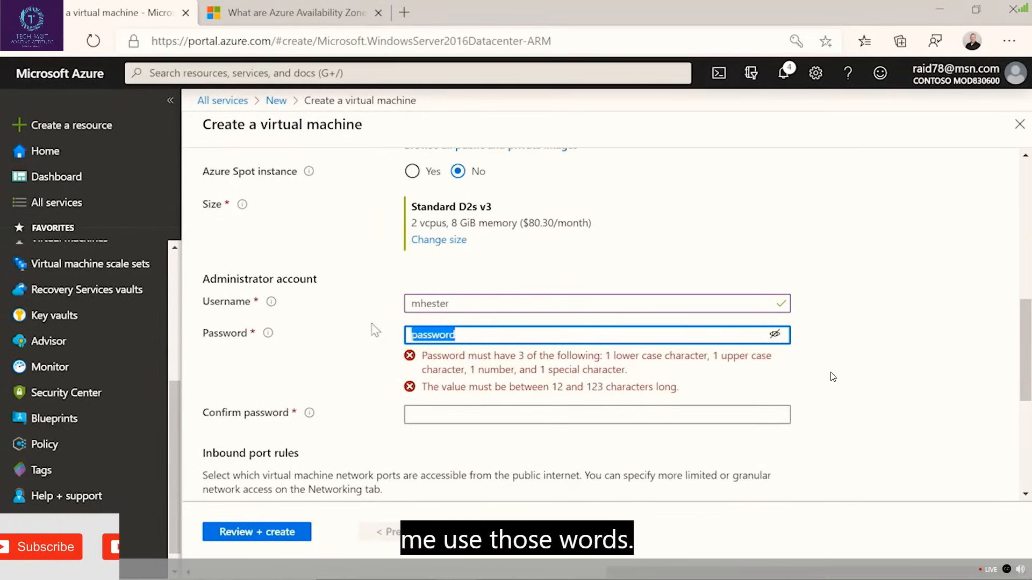
type("pa55")
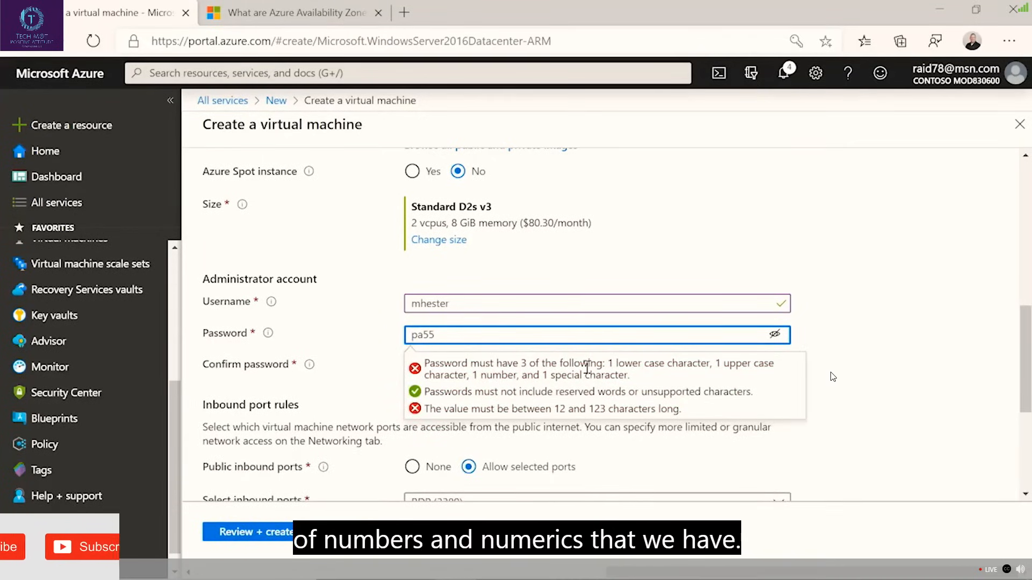
key("BackSpace")
key("BackSpace")
key("BackSpace")
key("BackSpace")
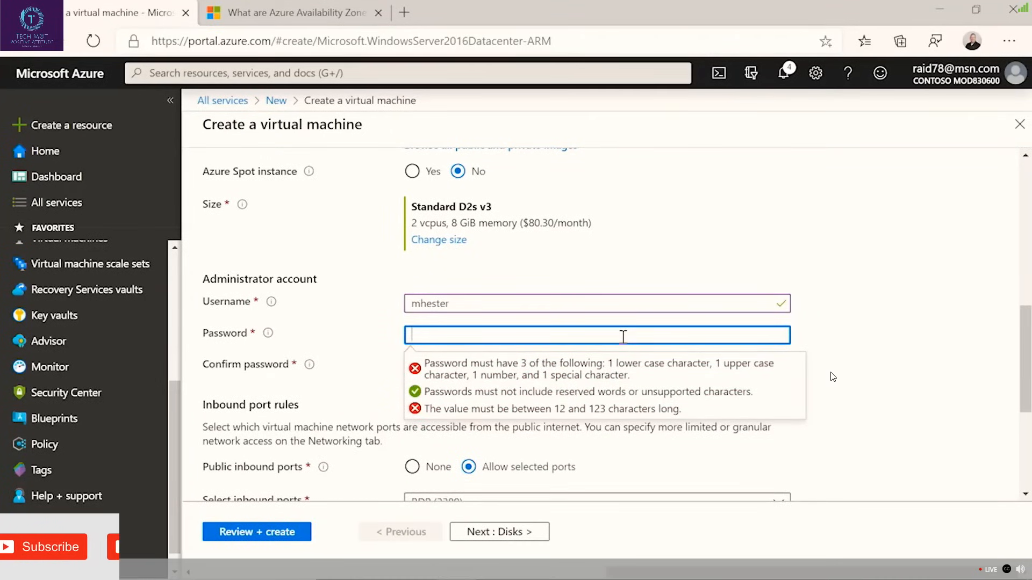
Enter a complex administrator account password and repeat it in the confirmation.
type("Pa5")
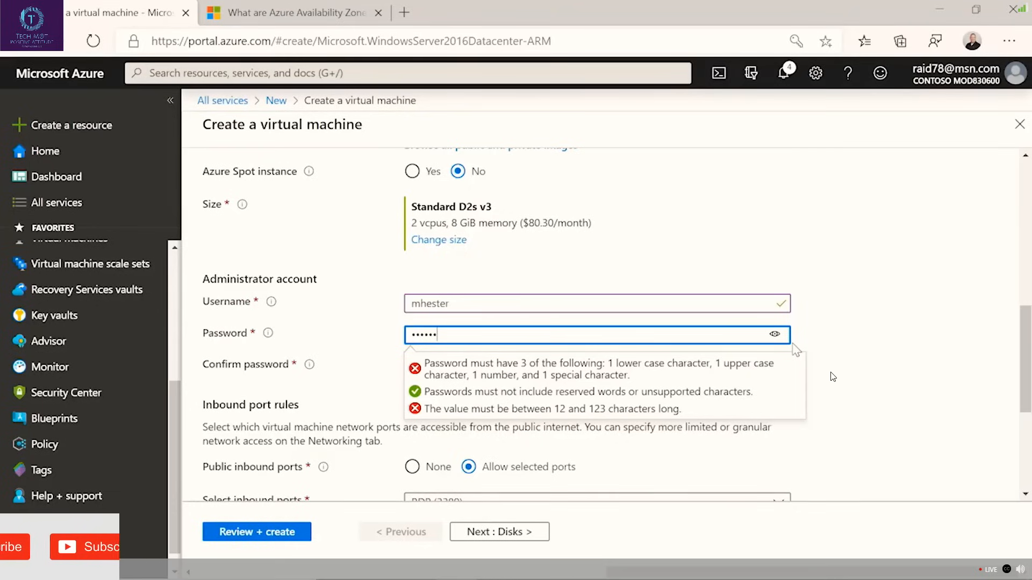
type("••••••••••")
key("Tab")
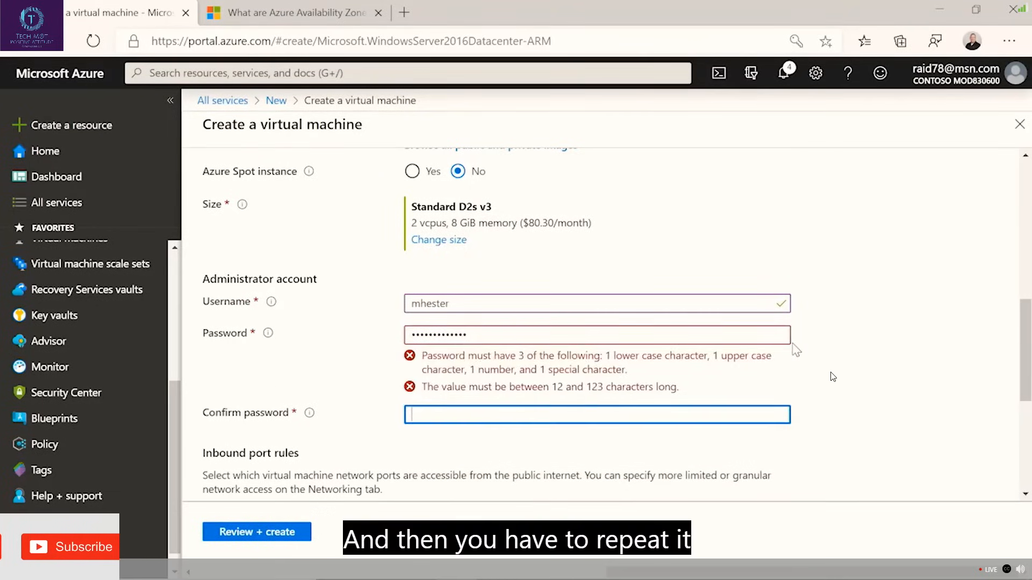
Replace the administrator account password and re-enter its confirmation so that both match.
type("••••")
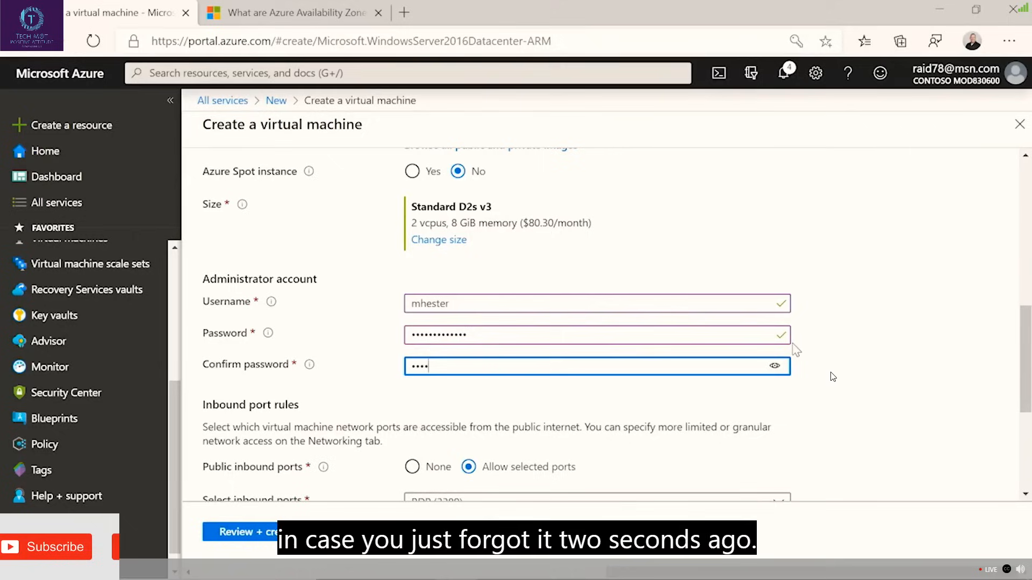
type("•••••••")
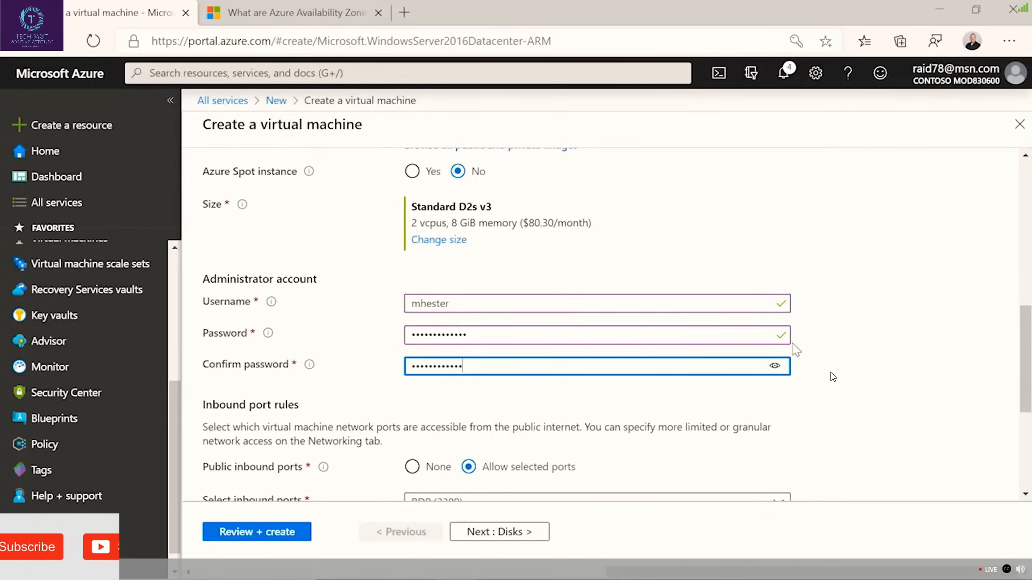
left_click_drag(542, 336, 400, 332)
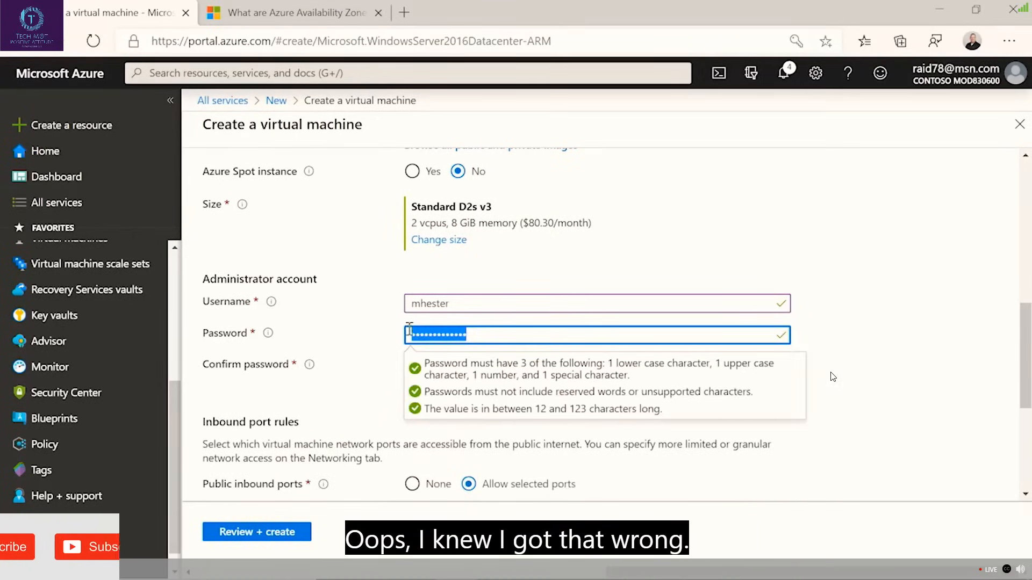
type("•")
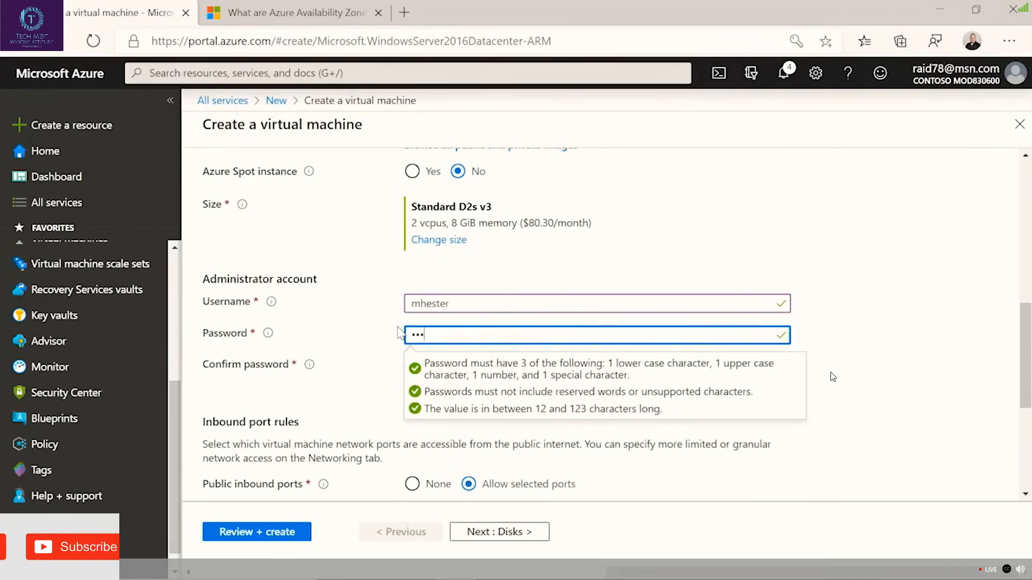
type("•••")
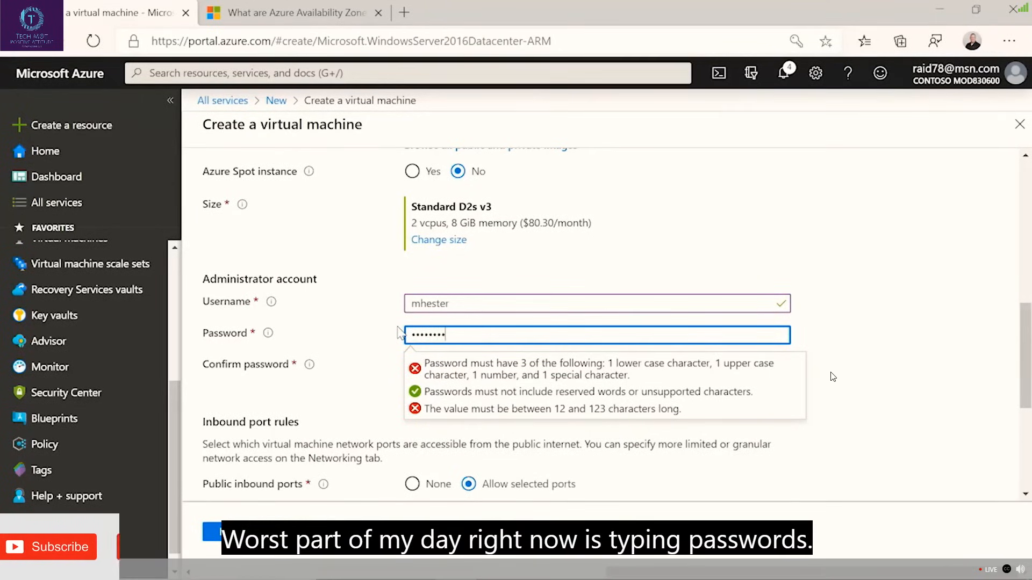
type("•••")
key("Tab")
type("•")
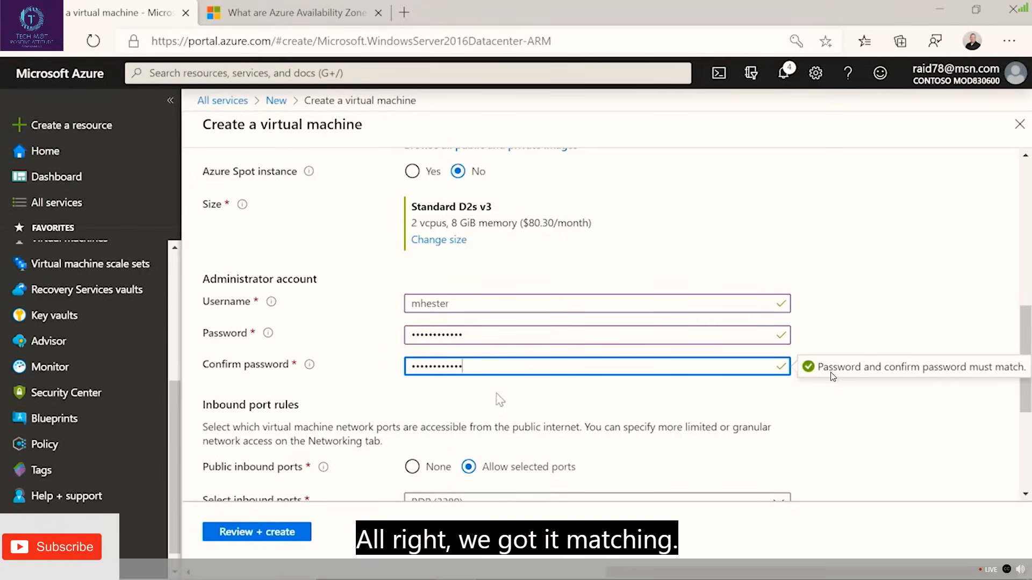
Set Use managed disks to Yes in the advanced disk settings of the virtual machine.
scroll(498, 395, "down", 3)
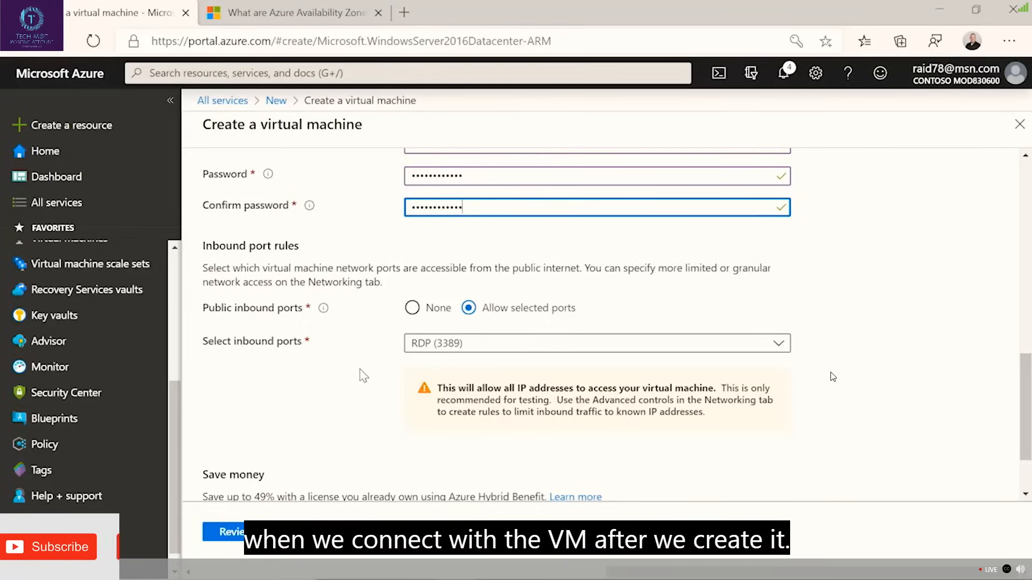
scroll(331, 371, "down", 2)
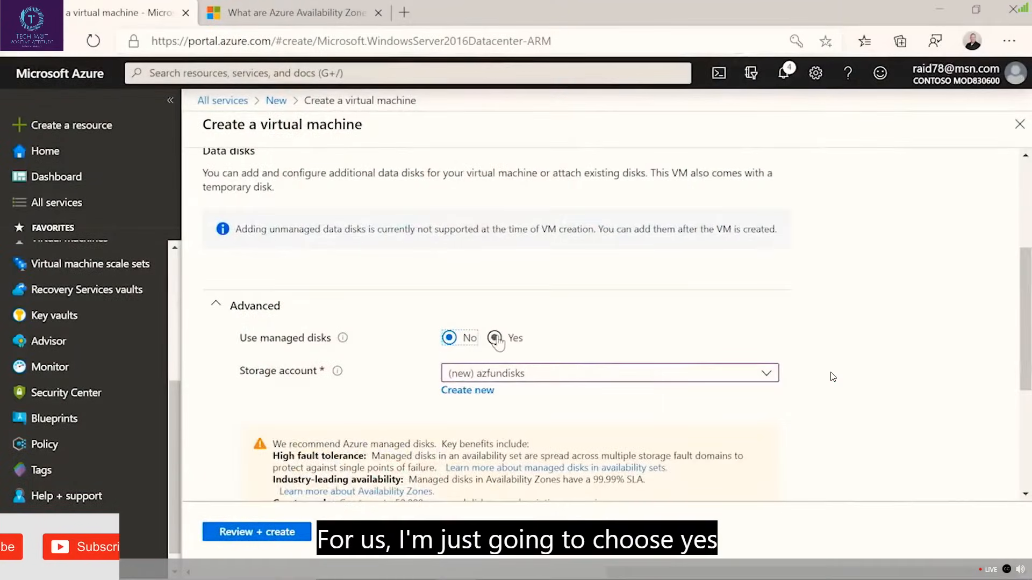
left_click(494, 338)
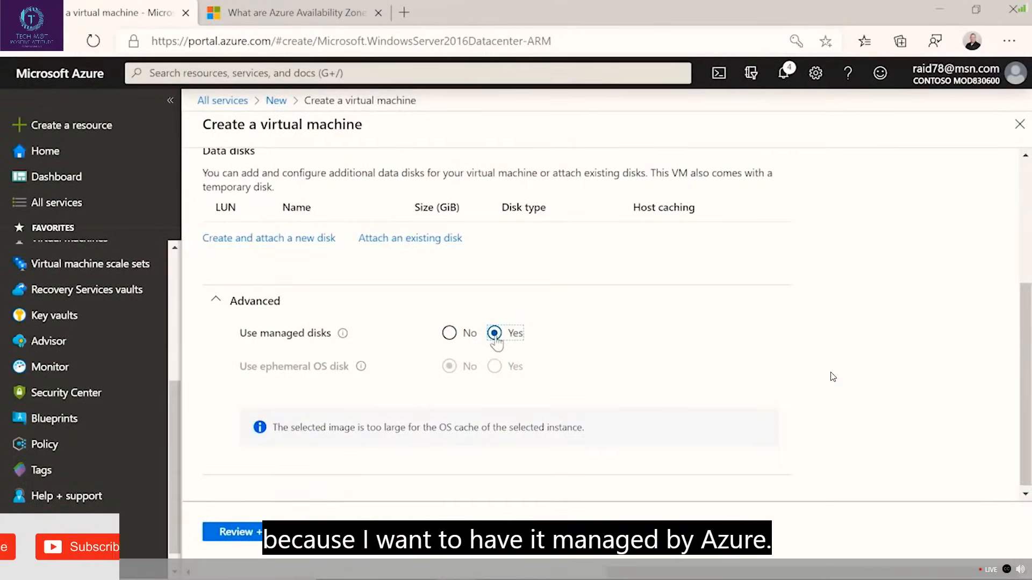
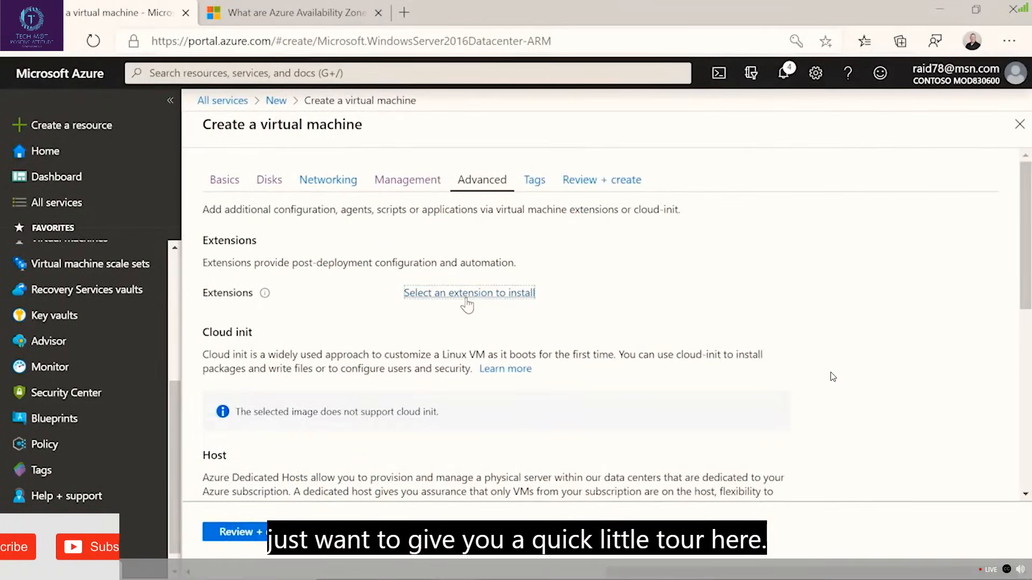
Browse the extensions available for the virtual machine and close the list without selecting any.
left_click(466, 296)
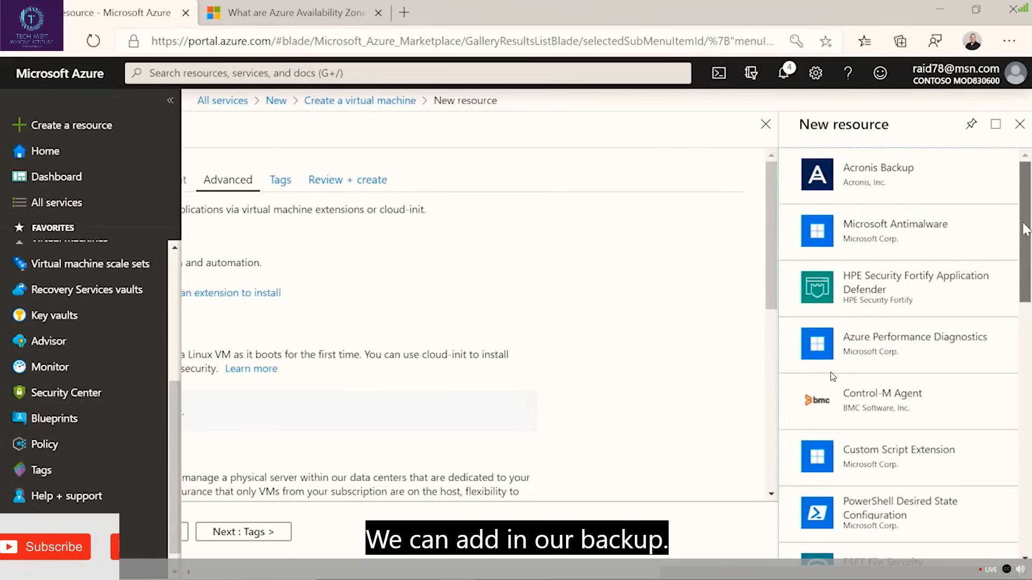
left_click_drag(1026, 228, 1027, 244)
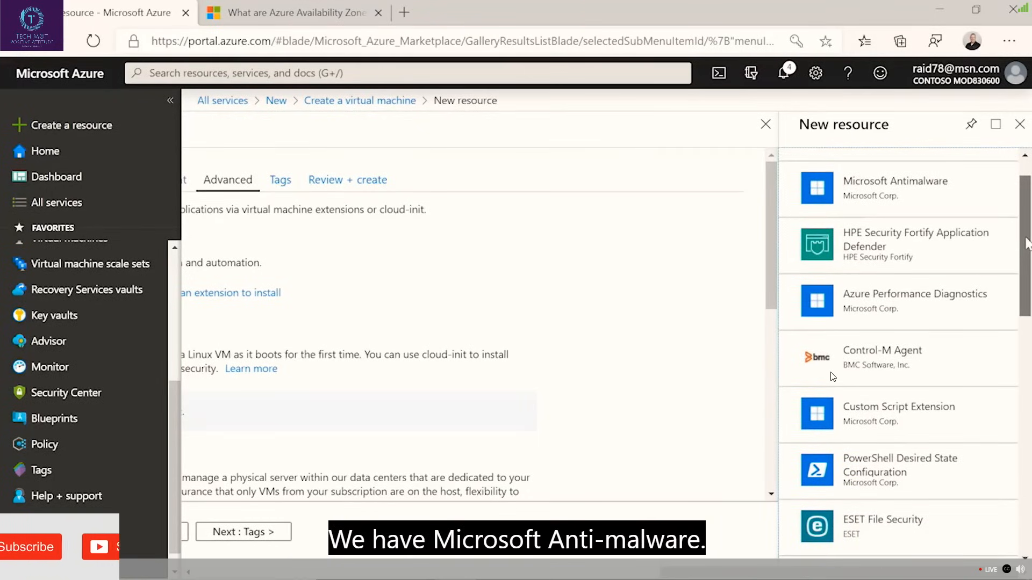
scroll(967, 258, "down", 3)
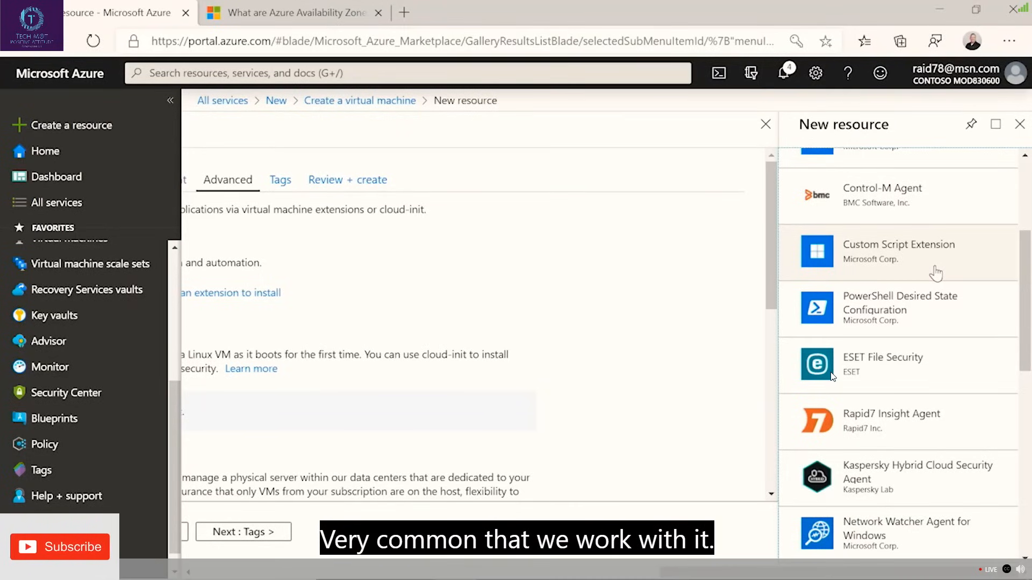
left_click(1020, 125)
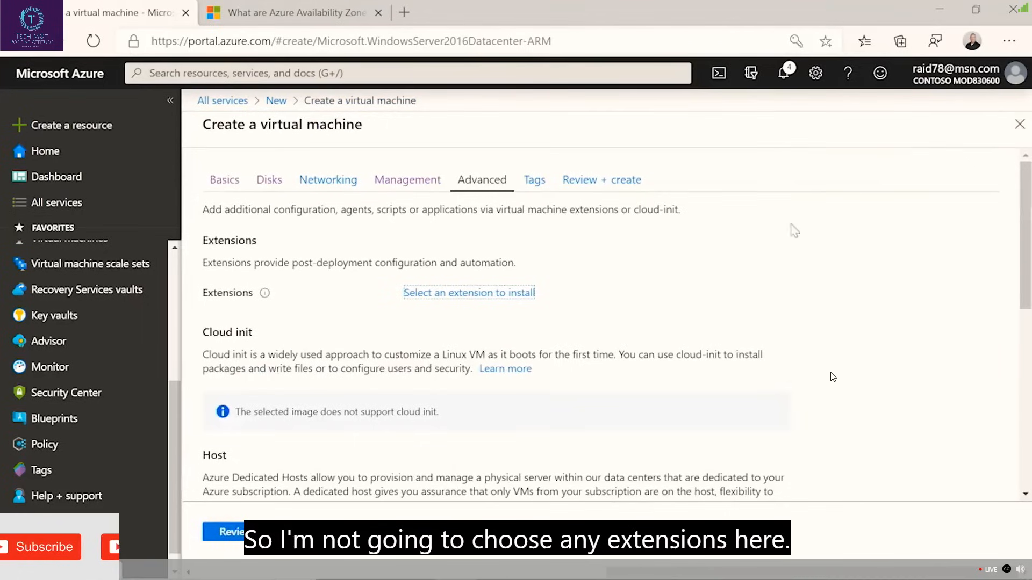
Skip adding tags and proceed to the final review of the virtual machine configuration.
left_click(513, 532)
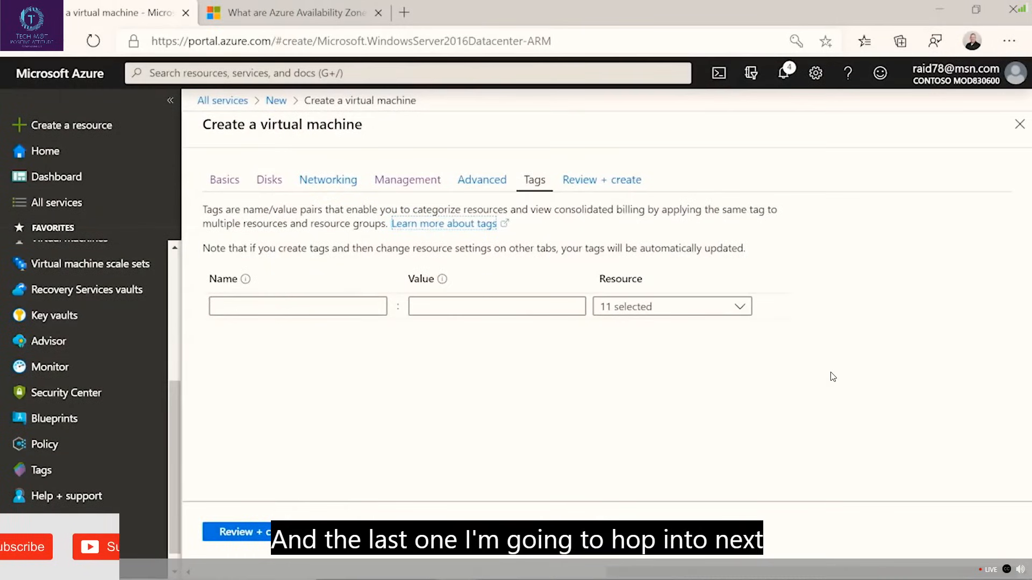
left_click(539, 531)
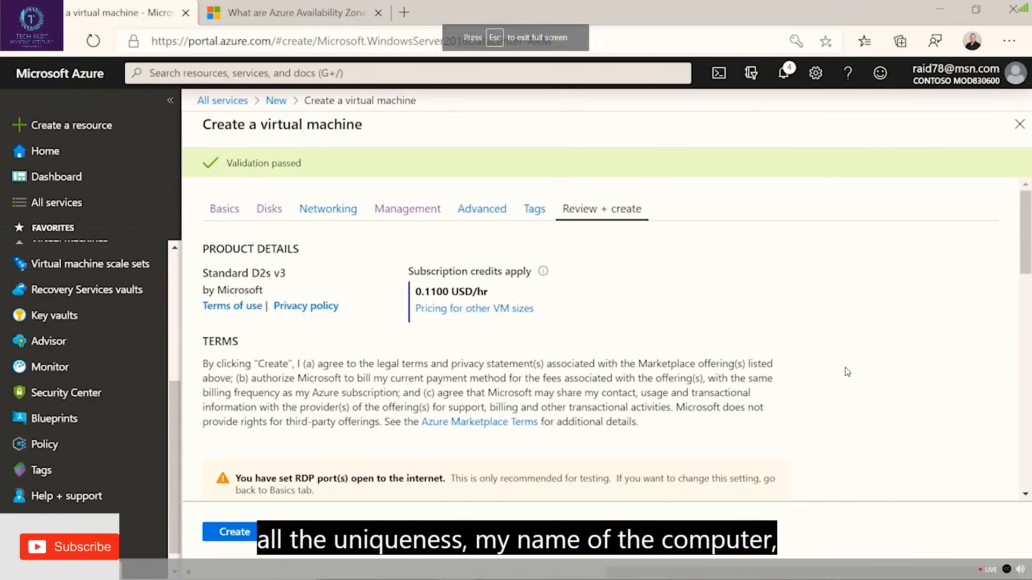
left_click(1006, 570)
left_click(998, 532)
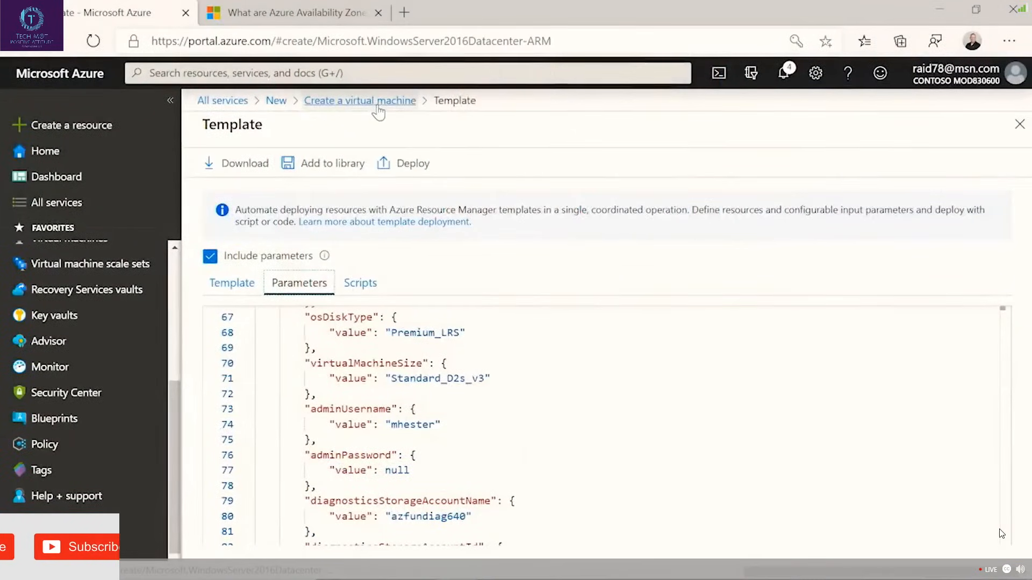
Return from the automation template to the virtual machine review and examine the open RDP port notice and the basics, disk, networking and management settings.
left_click(378, 102)
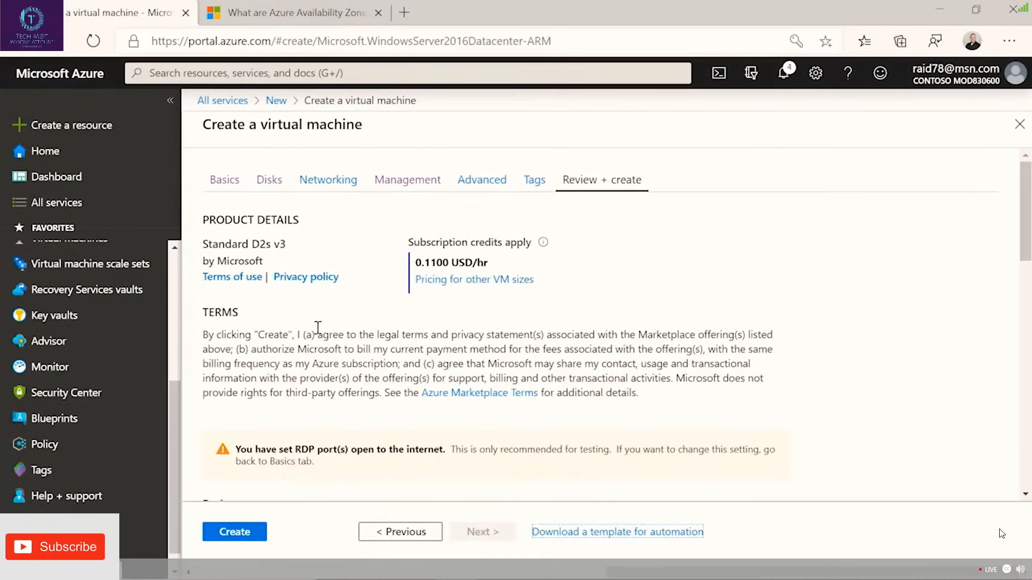
scroll(322, 330, "down", 2)
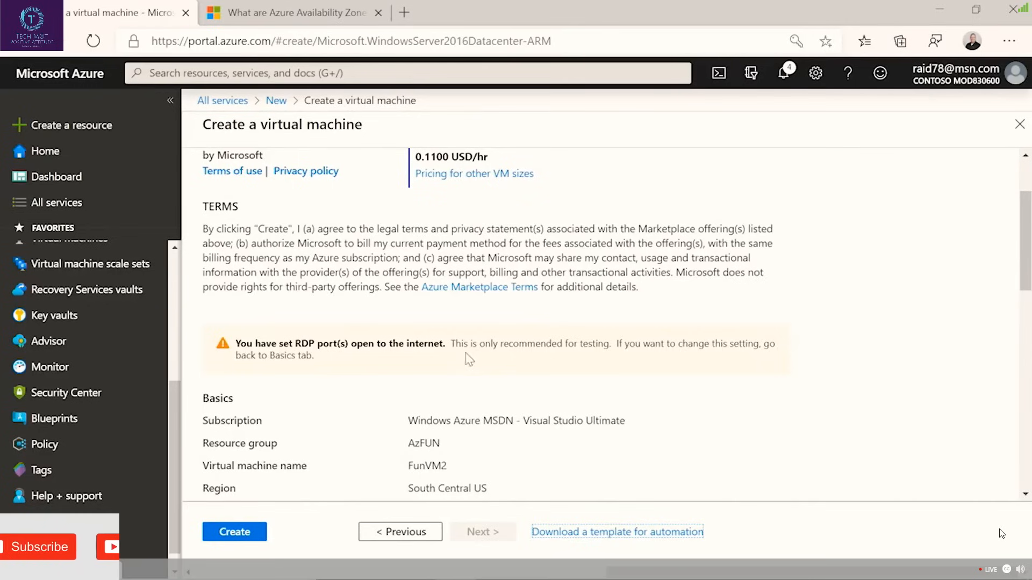
left_click_drag(452, 344, 453, 361)
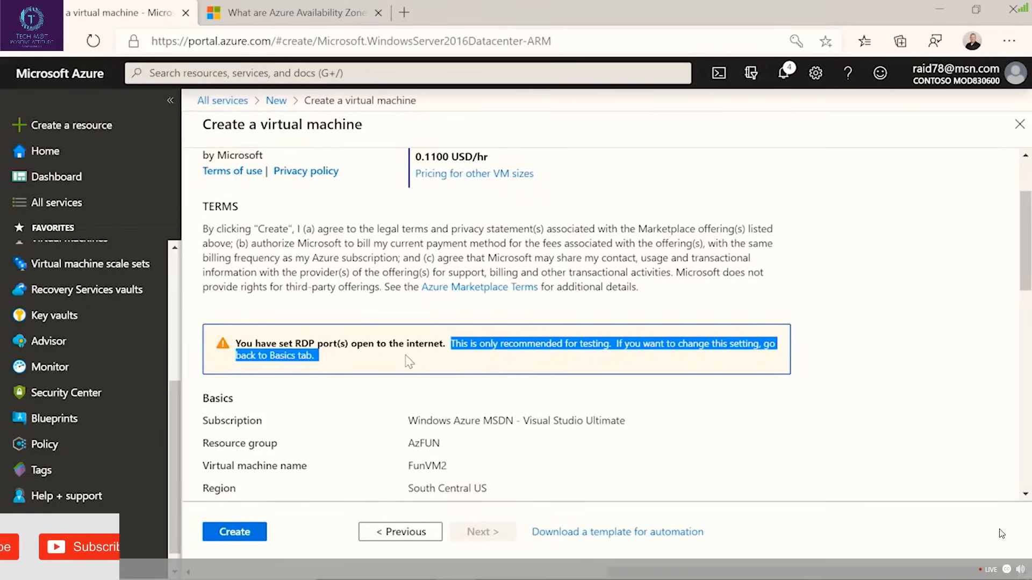
scroll(398, 366, "down", 5)
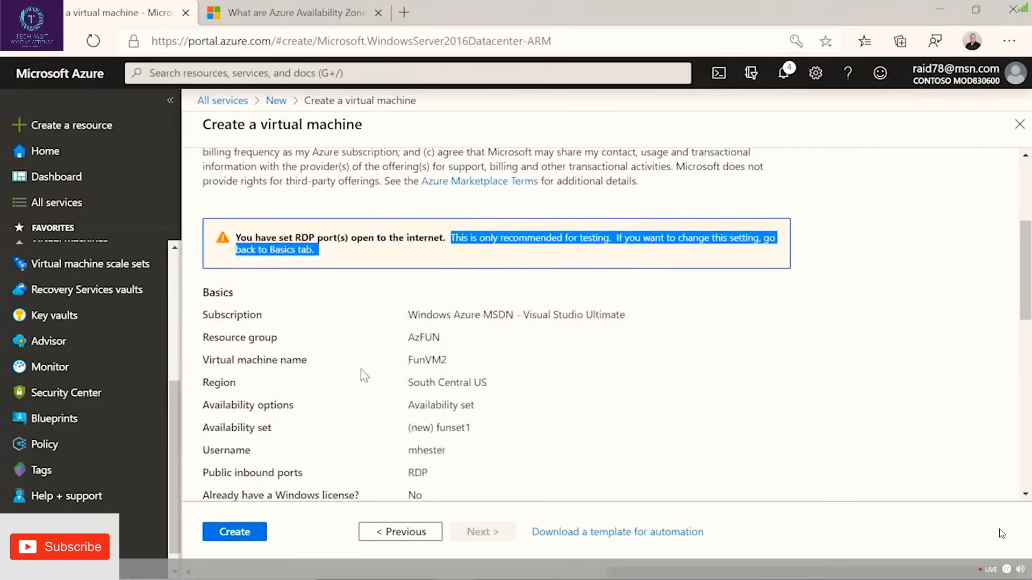
scroll(345, 357, "down", 7)
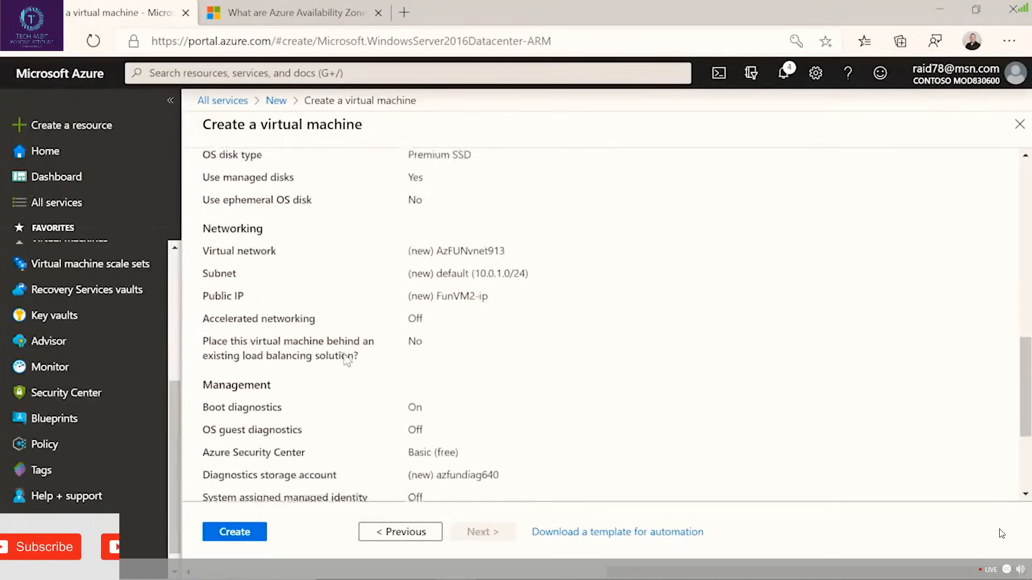
Create the FunVM2 virtual machine and refresh its deployment overview.
left_click(251, 533)
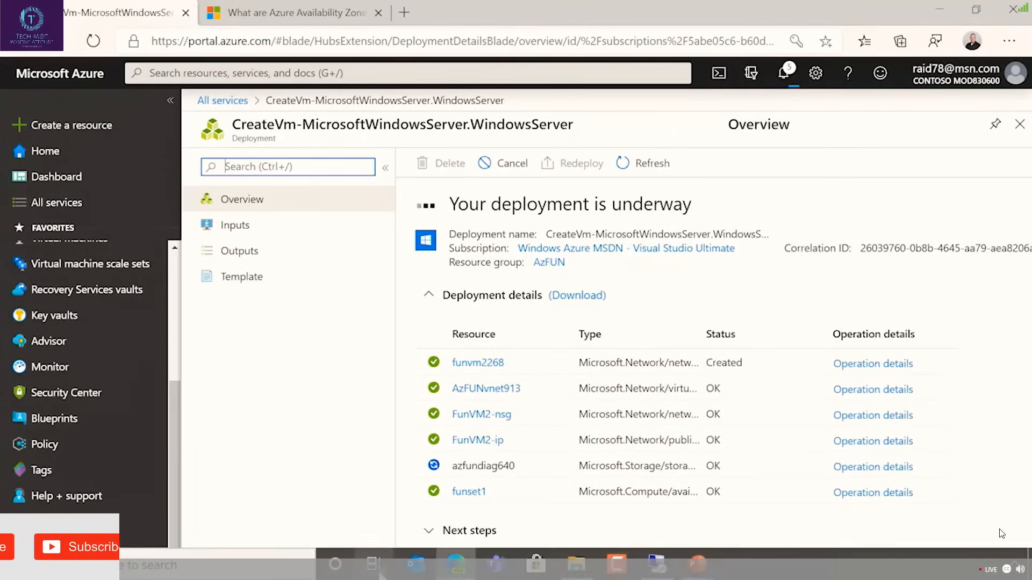
left_click(651, 167)
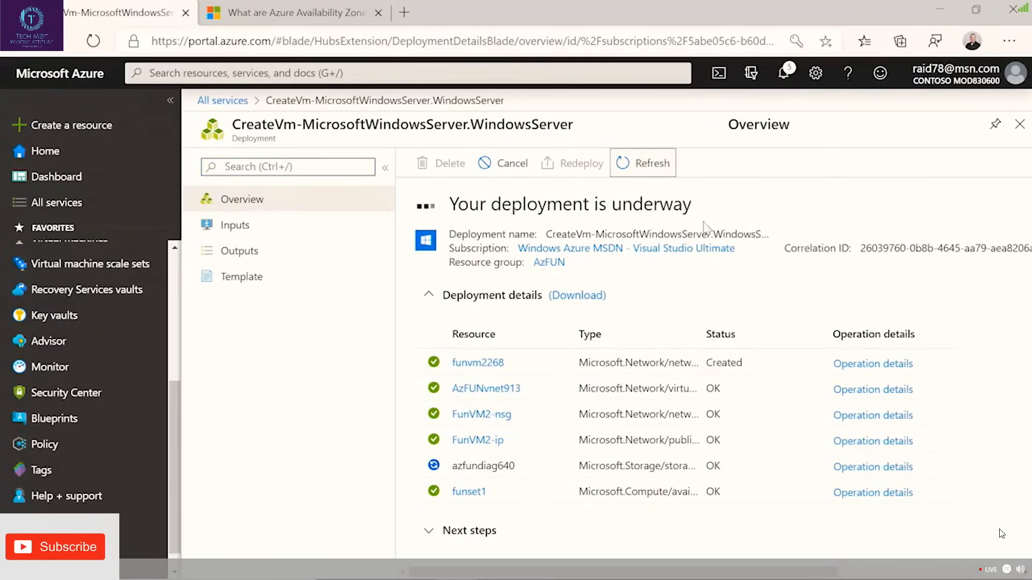
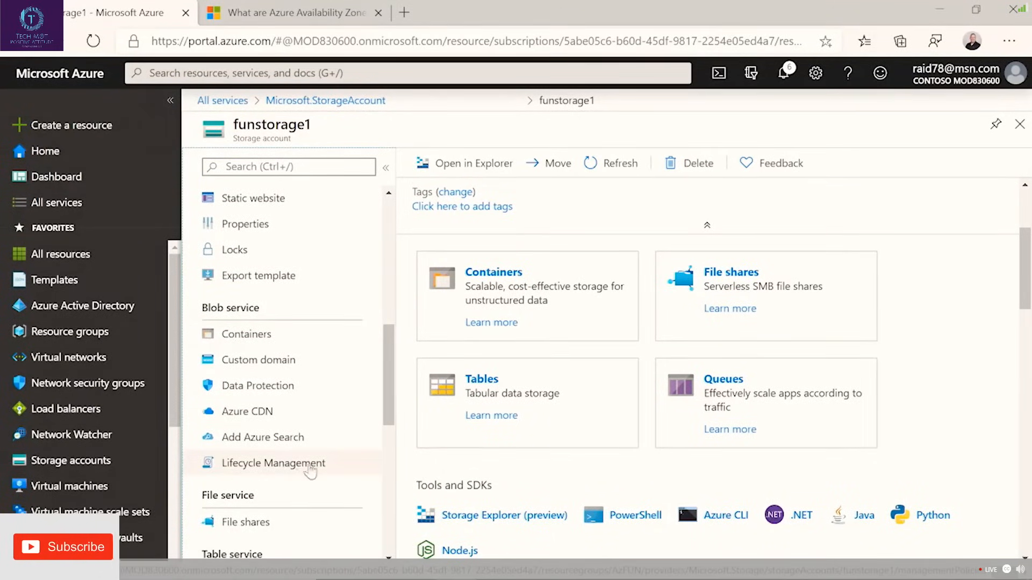
Examine the properties of the funstorage1 storage account, focusing on the account name within the primary blob service endpoint.
scroll(306, 467, "down", 4)
scroll(317, 452, "up", 6)
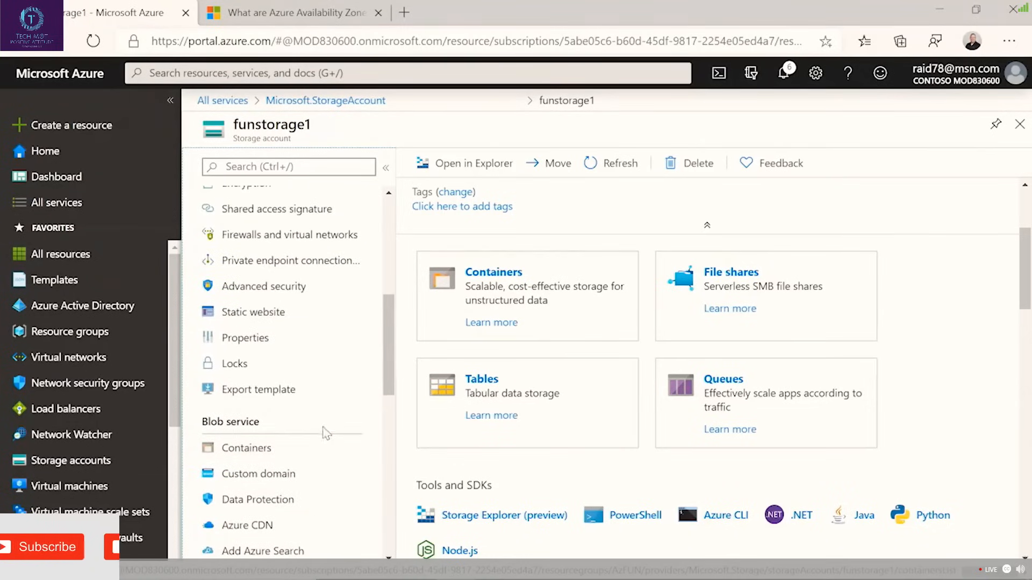
left_click(255, 339)
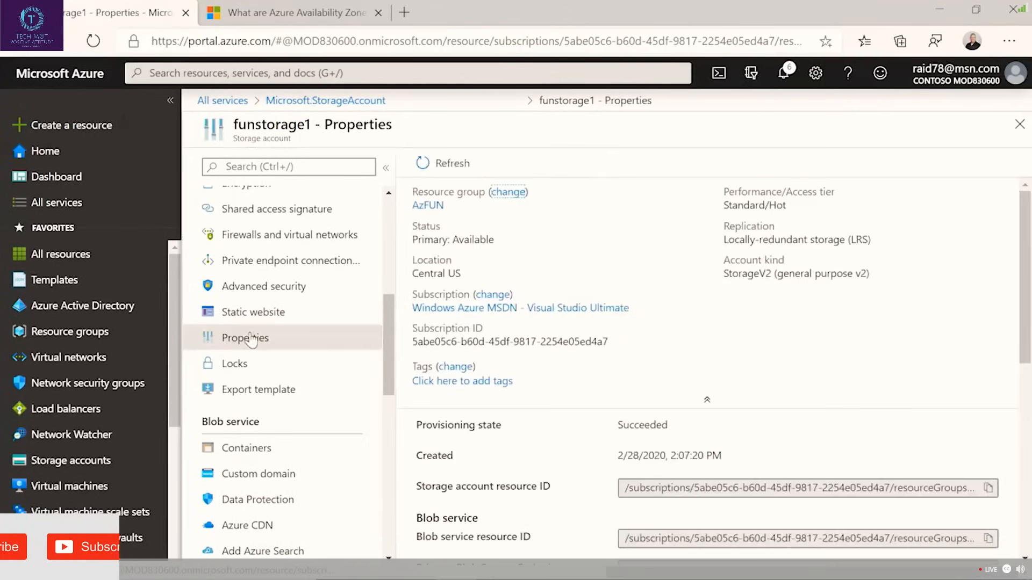
scroll(699, 344, "down", 5)
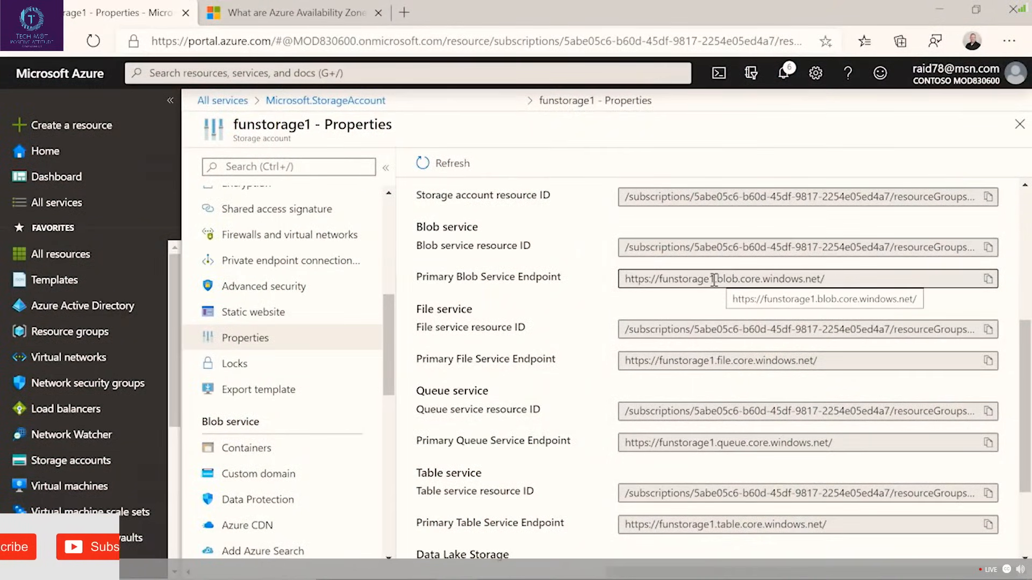
left_click(717, 280)
left_click_drag(715, 279, 661, 274)
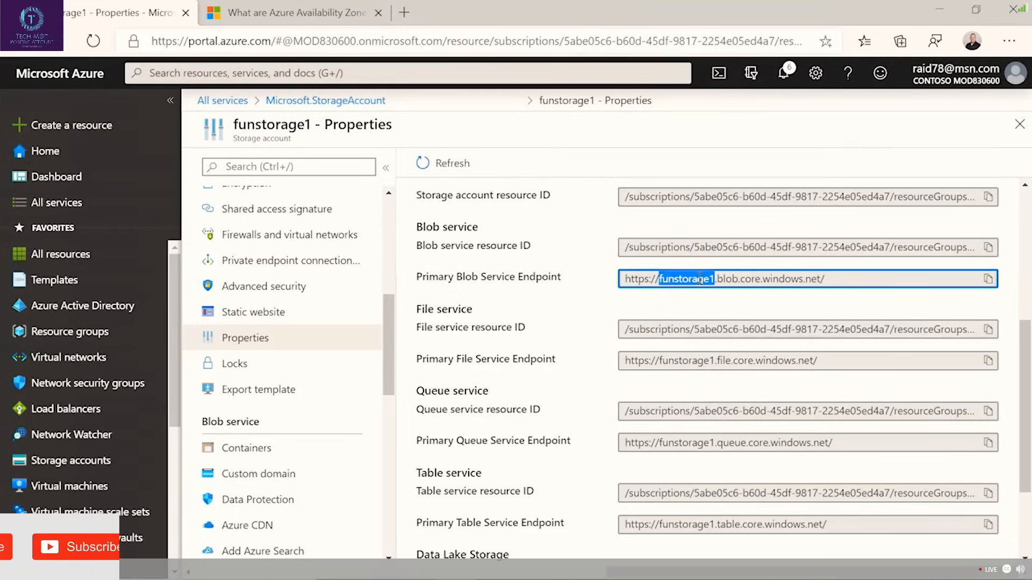
left_click(726, 281)
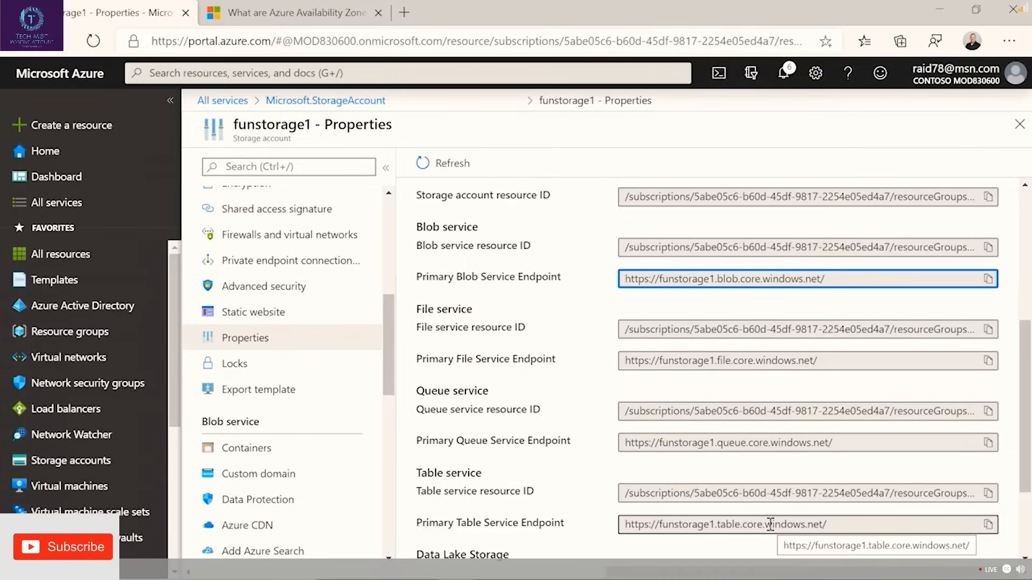
Create a blob container named hongkong in funstorage1 with the public access level Private (no anonymous access).
left_click(314, 455)
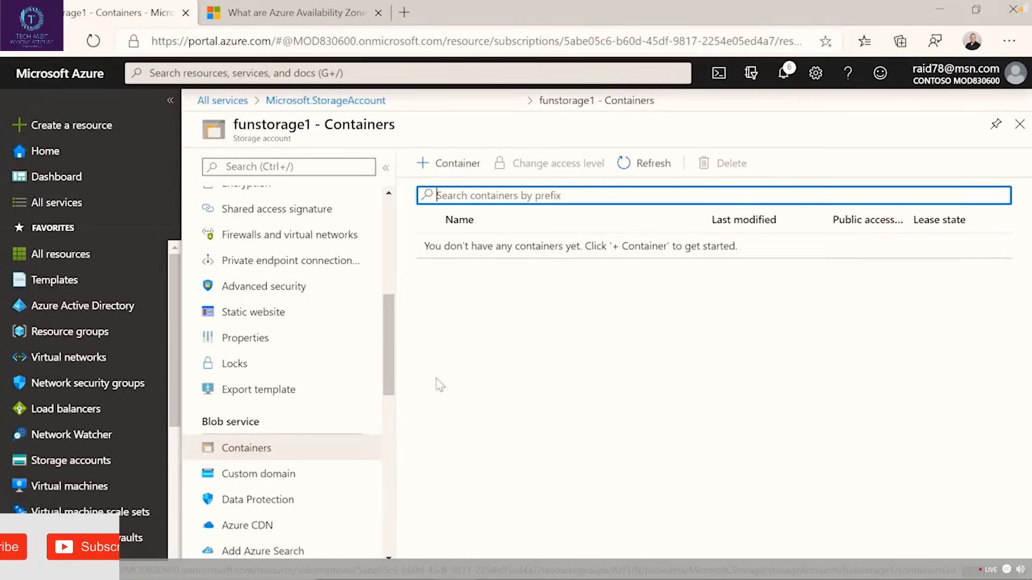
left_click(456, 167)
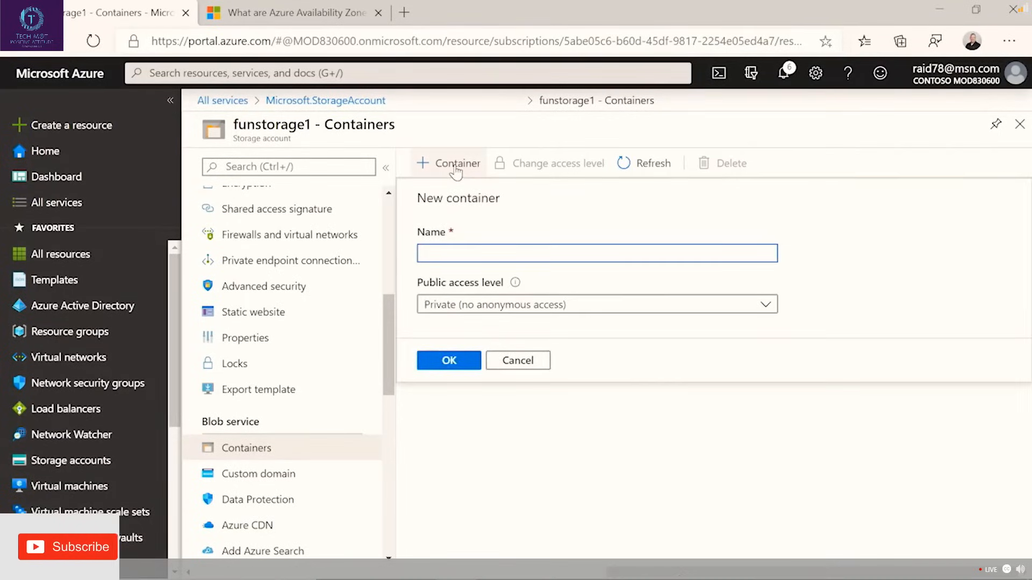
left_click(466, 246)
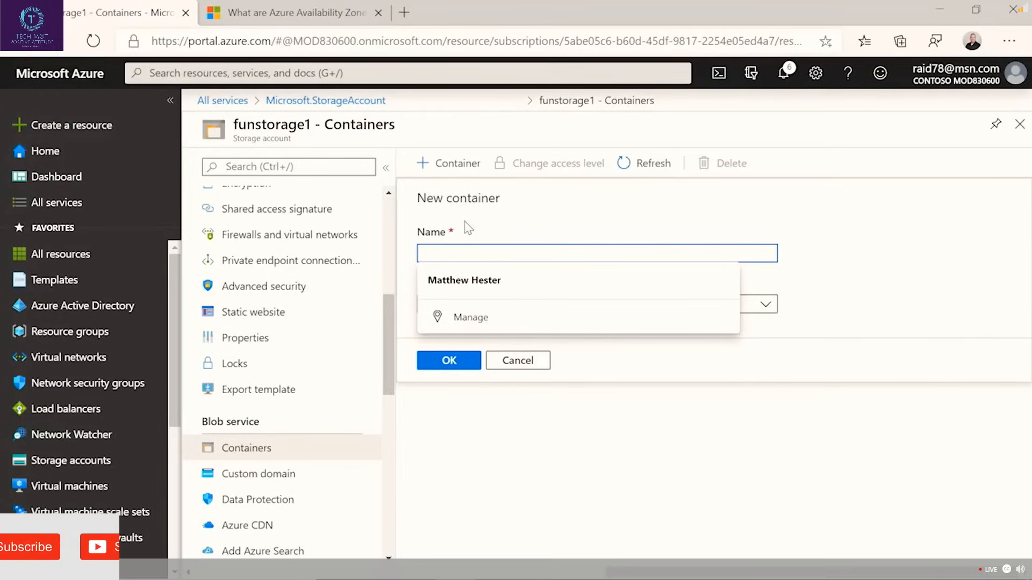
type("hongkong")
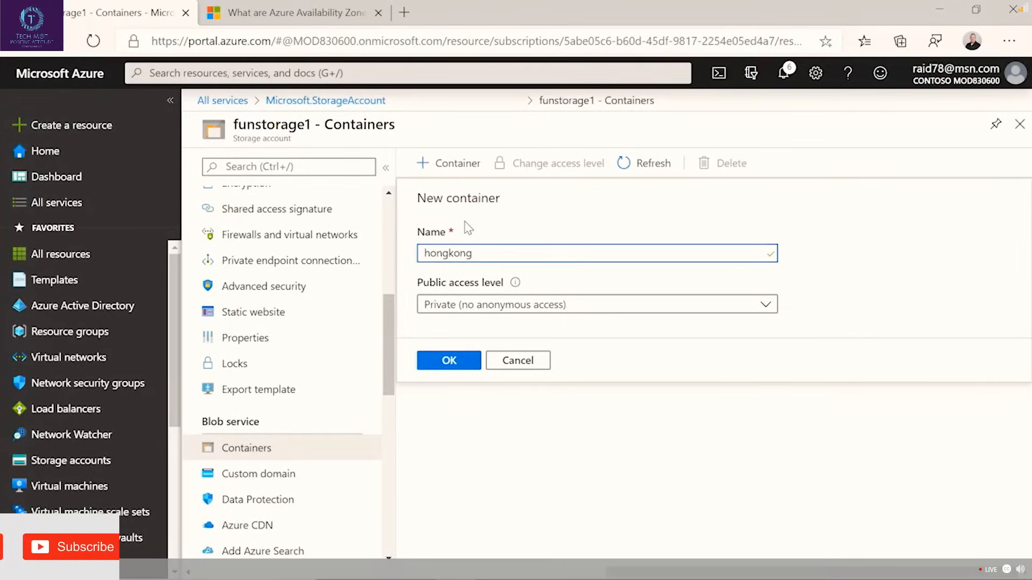
left_click(471, 311)
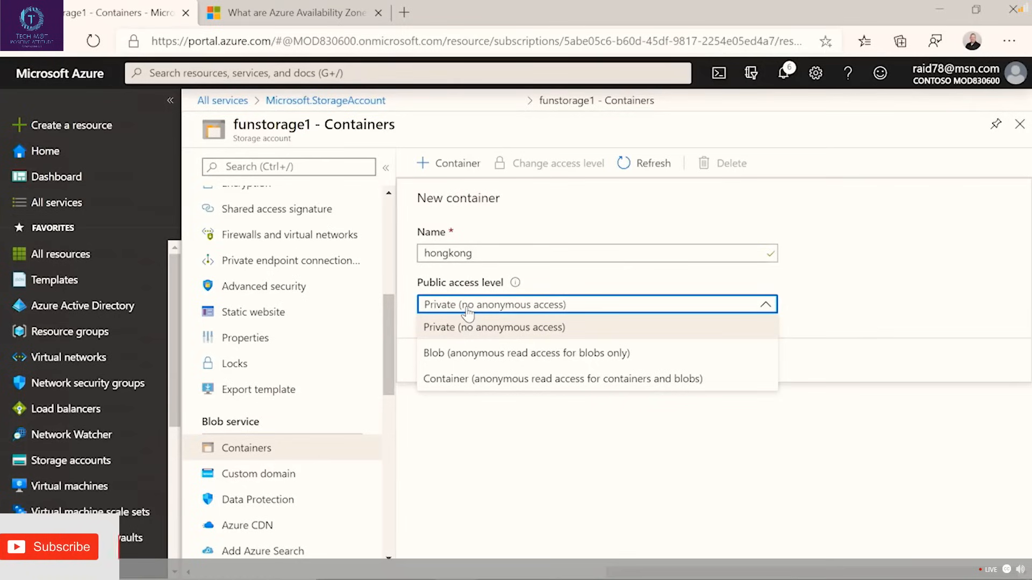
left_click(469, 314)
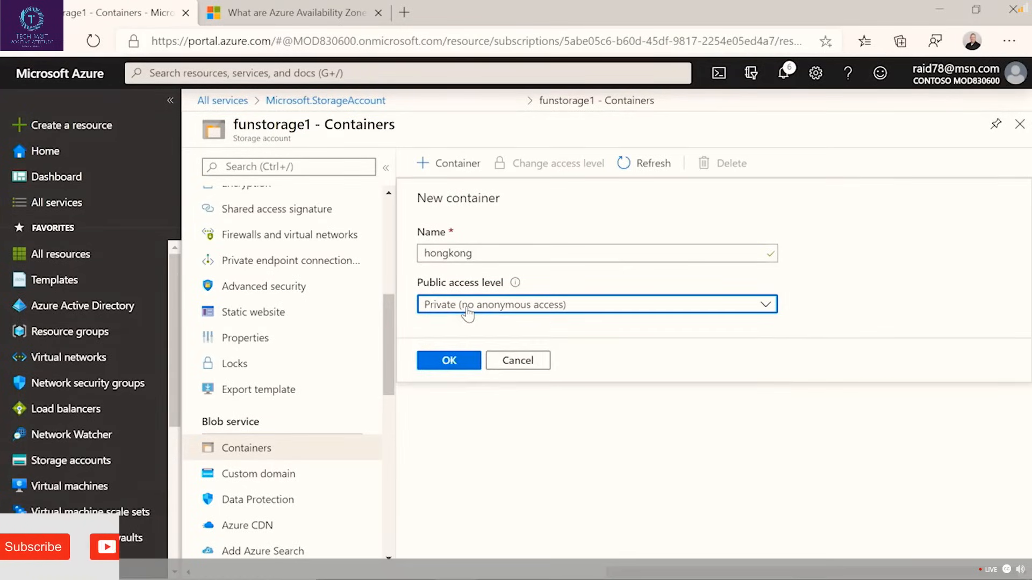
left_click(451, 361)
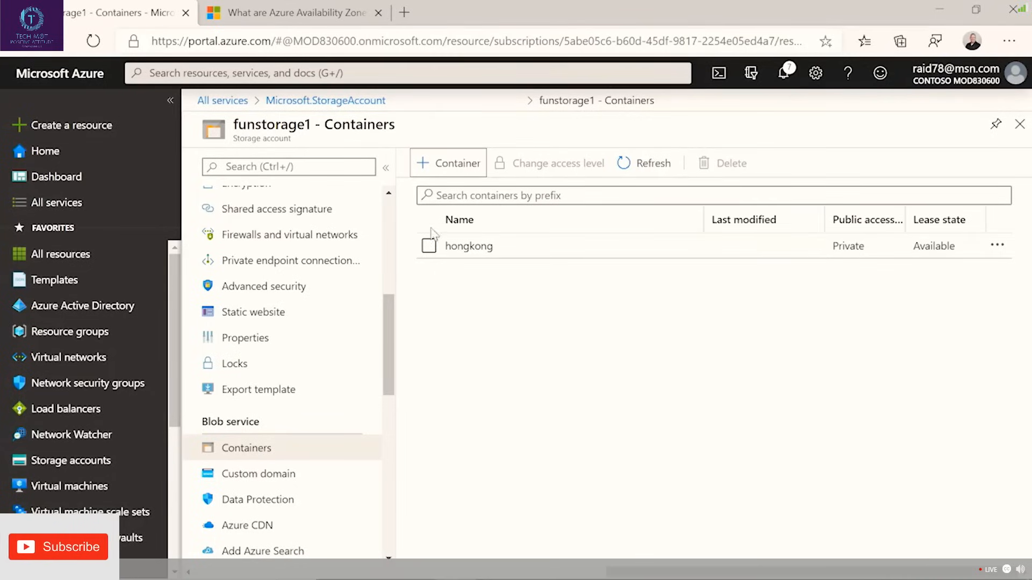
Upload pano.jpg from the HK folder in Pictures to the hongkong container and close the upload pane.
left_click(470, 247)
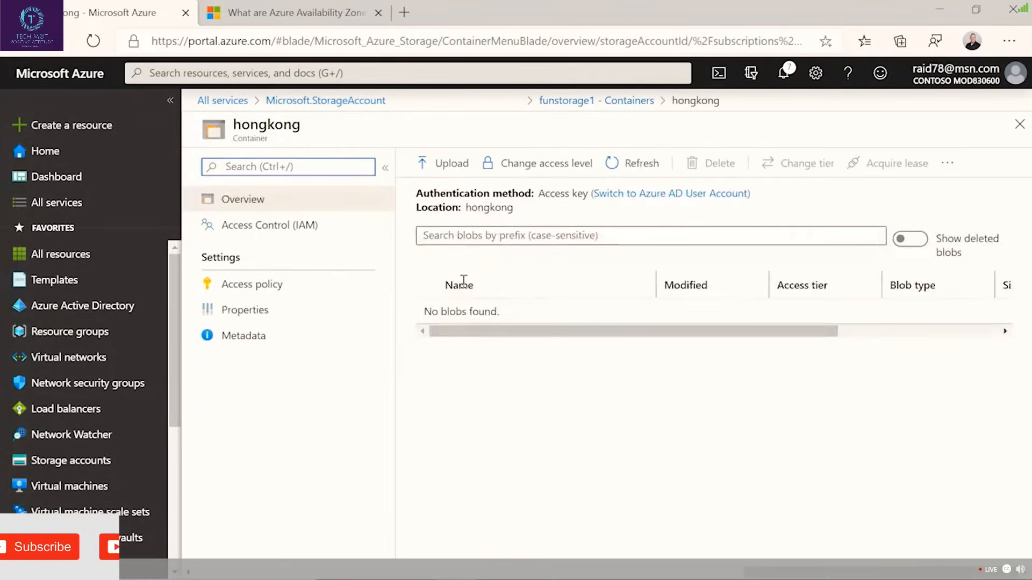
left_click(449, 166)
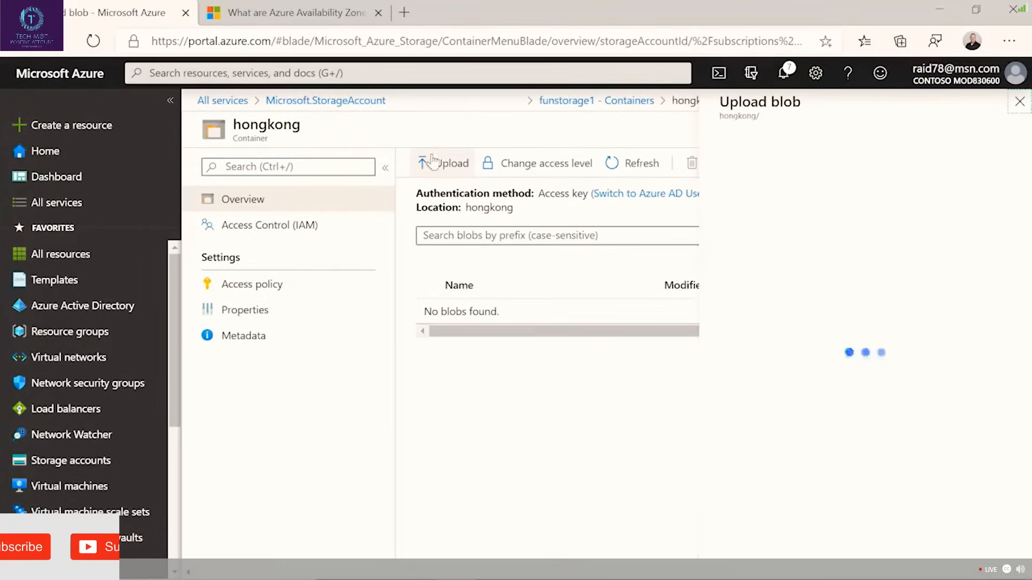
left_click(1002, 163)
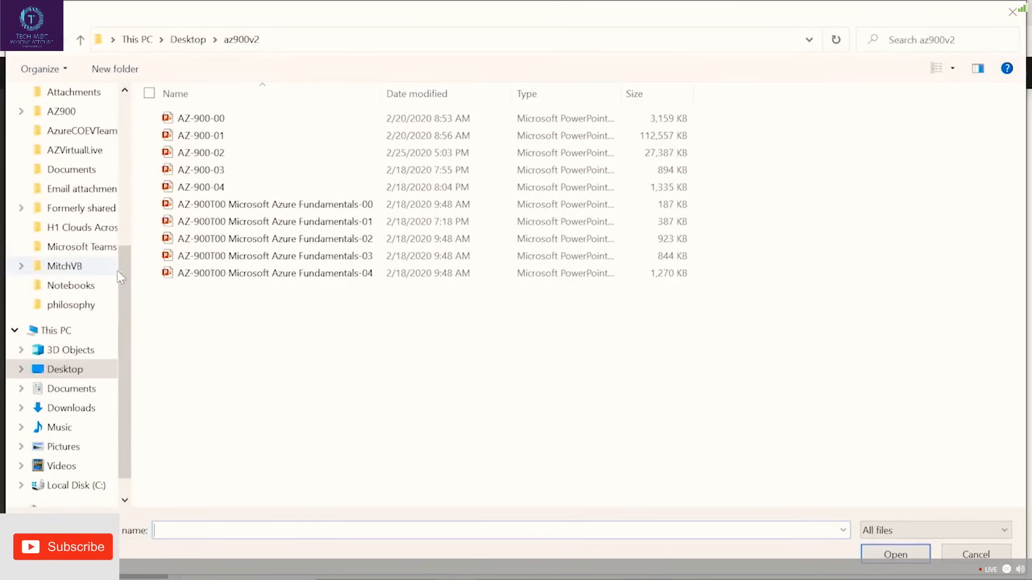
left_click(75, 450)
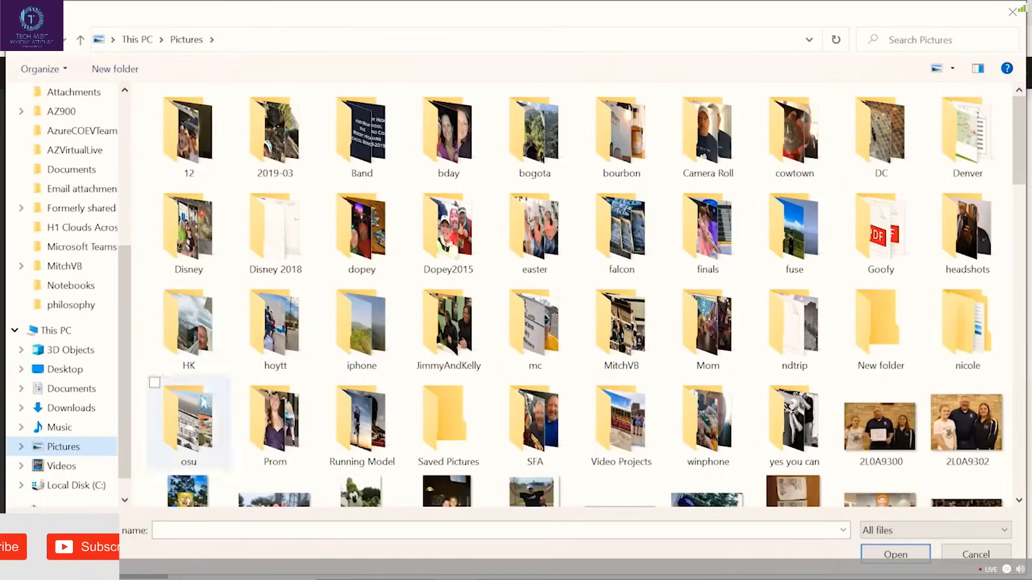
double_click(197, 320)
left_click(208, 157)
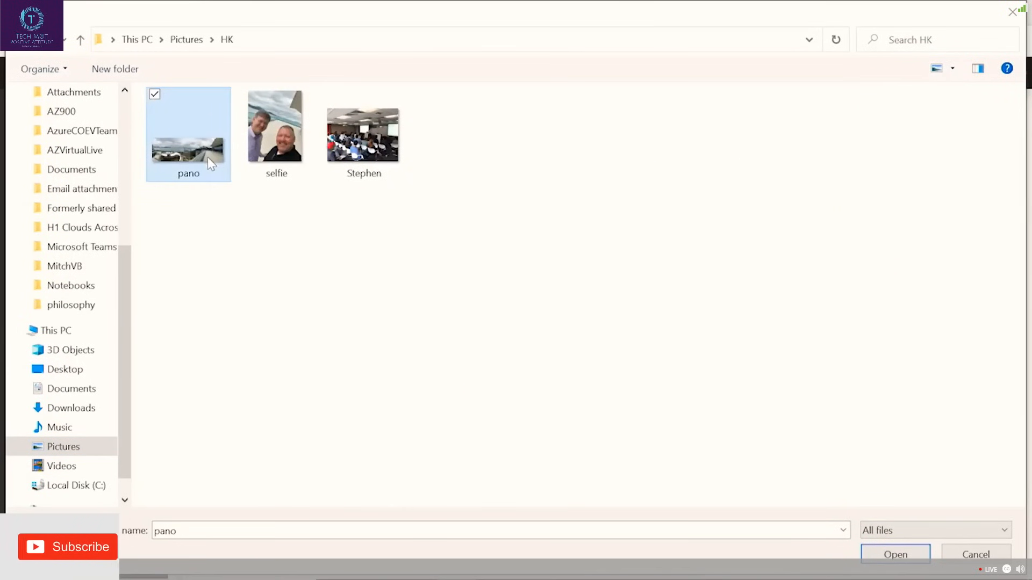
left_click(892, 553)
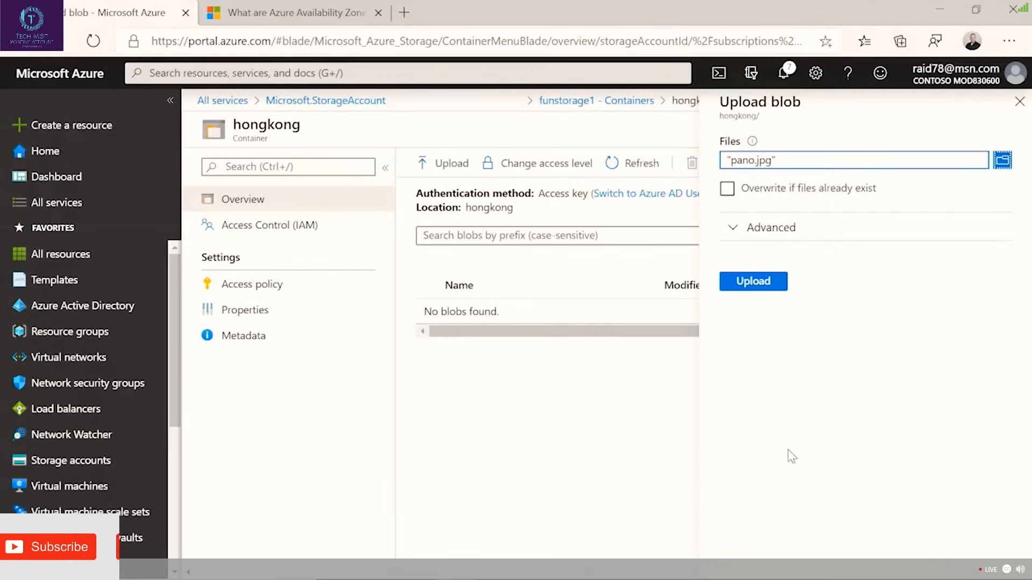
left_click(768, 283)
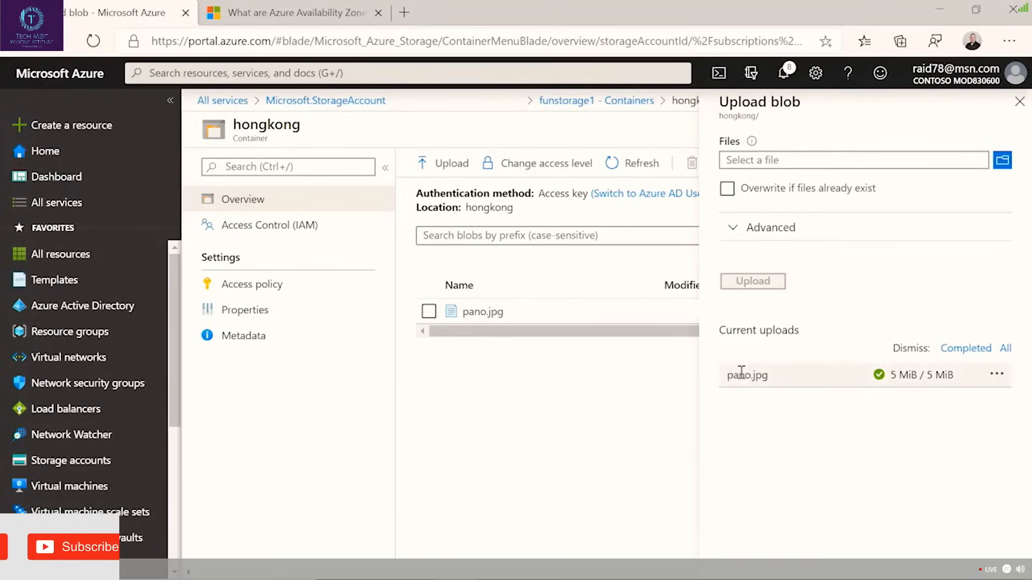
left_click(1019, 102)
Examine the properties and metadata of the pano.jpg blob, reopen it from the hongkong container and view its edit page.
left_click(488, 312)
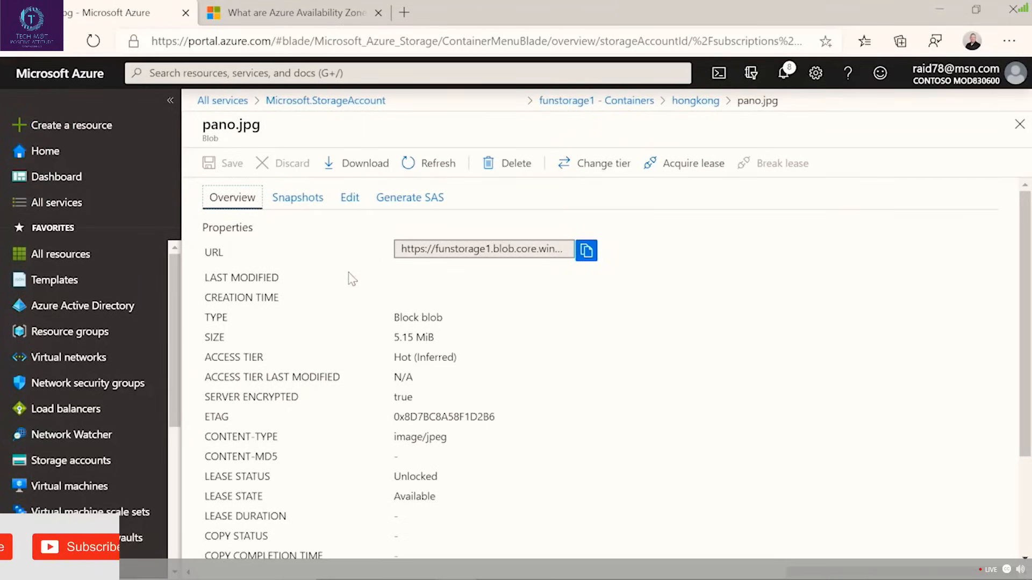
scroll(539, 357, "down", 3)
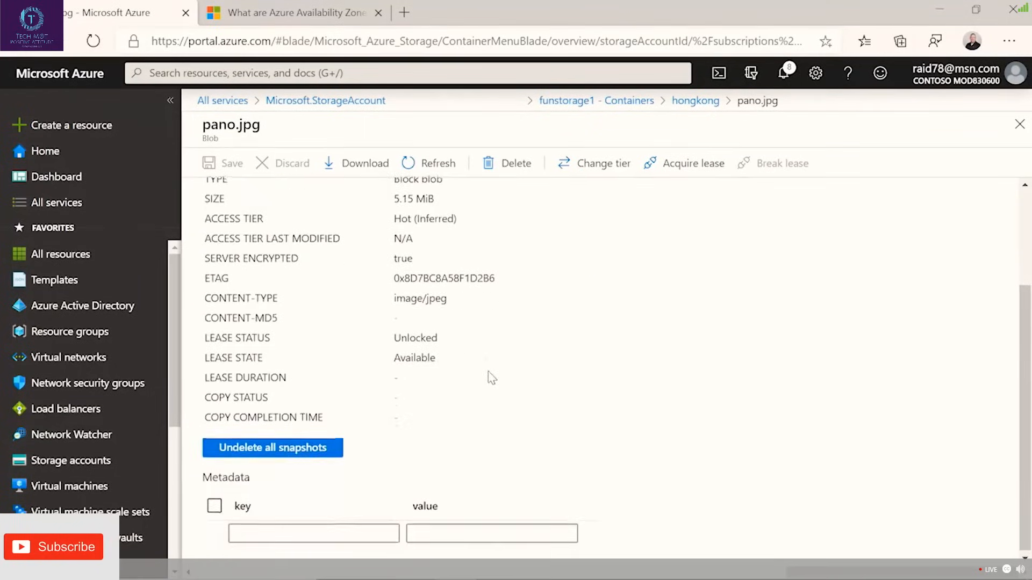
scroll(484, 355, "up", 3)
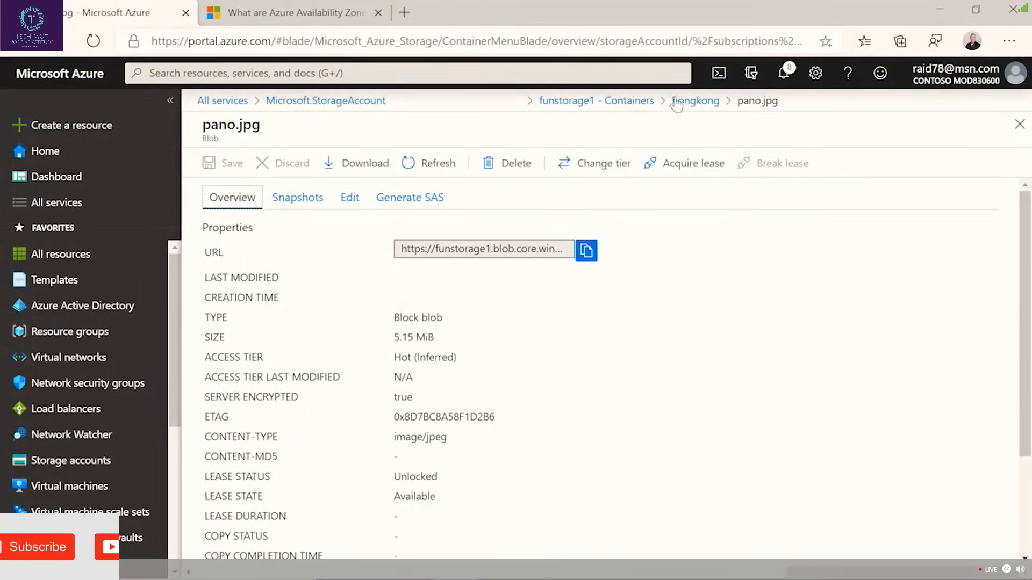
left_click(705, 103)
left_click(481, 314)
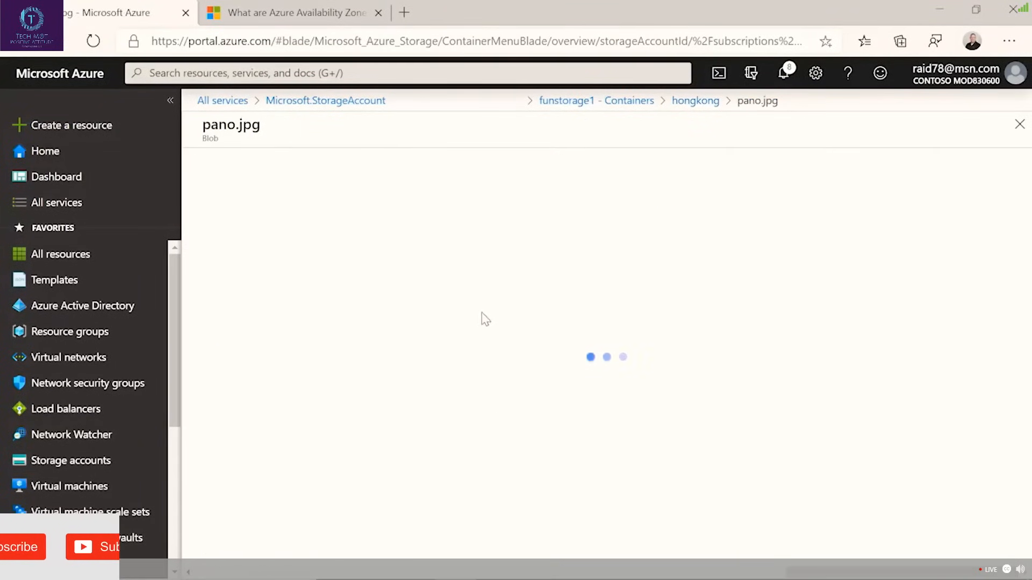
left_click(350, 199)
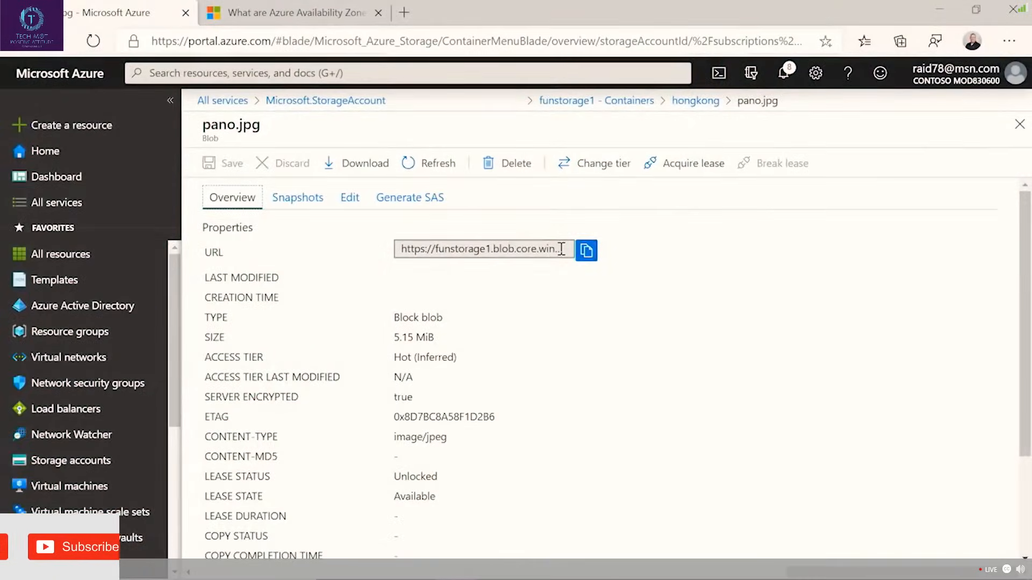
Copy the URL of the pano.jpg blob and open a new browser tab for it.
left_click(561, 249)
left_click(581, 253)
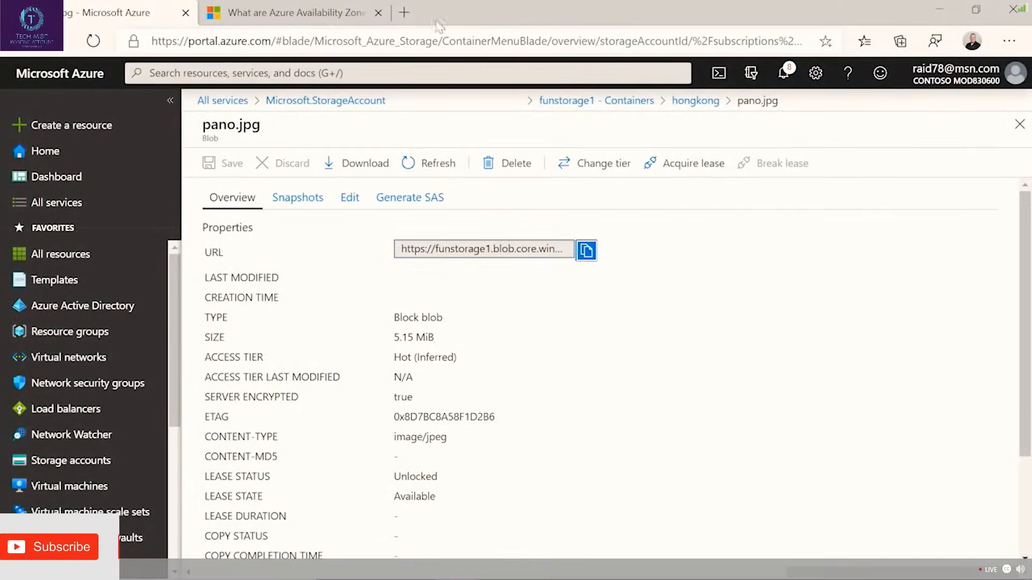
left_click(403, 12)
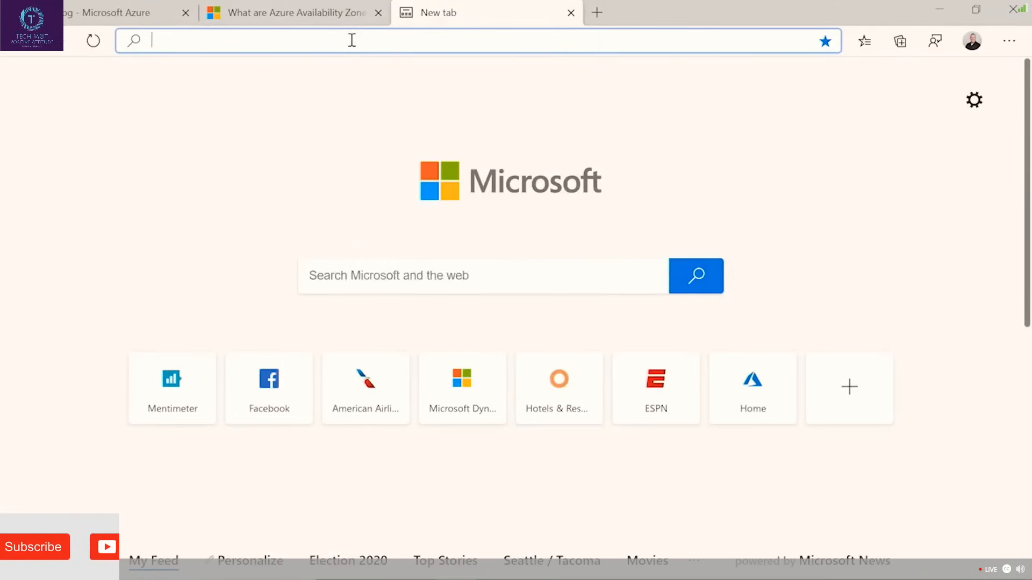